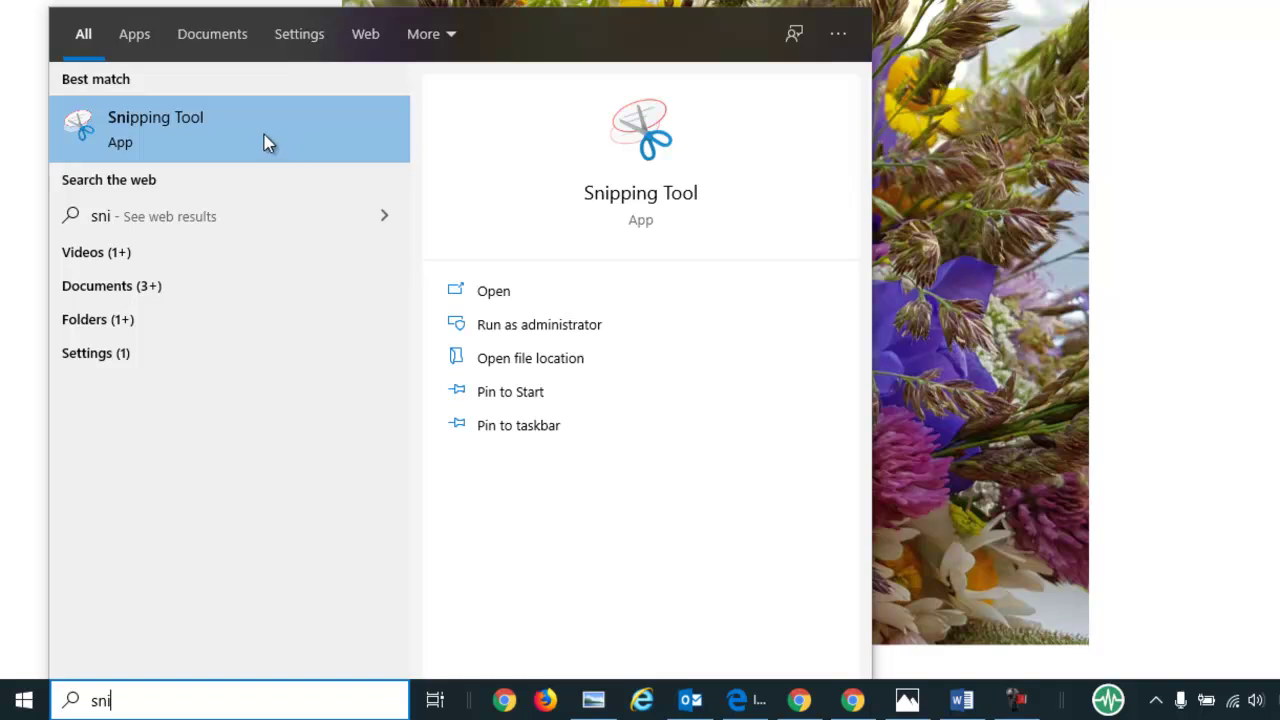
# Open Snipping Tool and capture a rectangular snip of the upper-left part of the flower photo
pyautogui.click(146, 125)
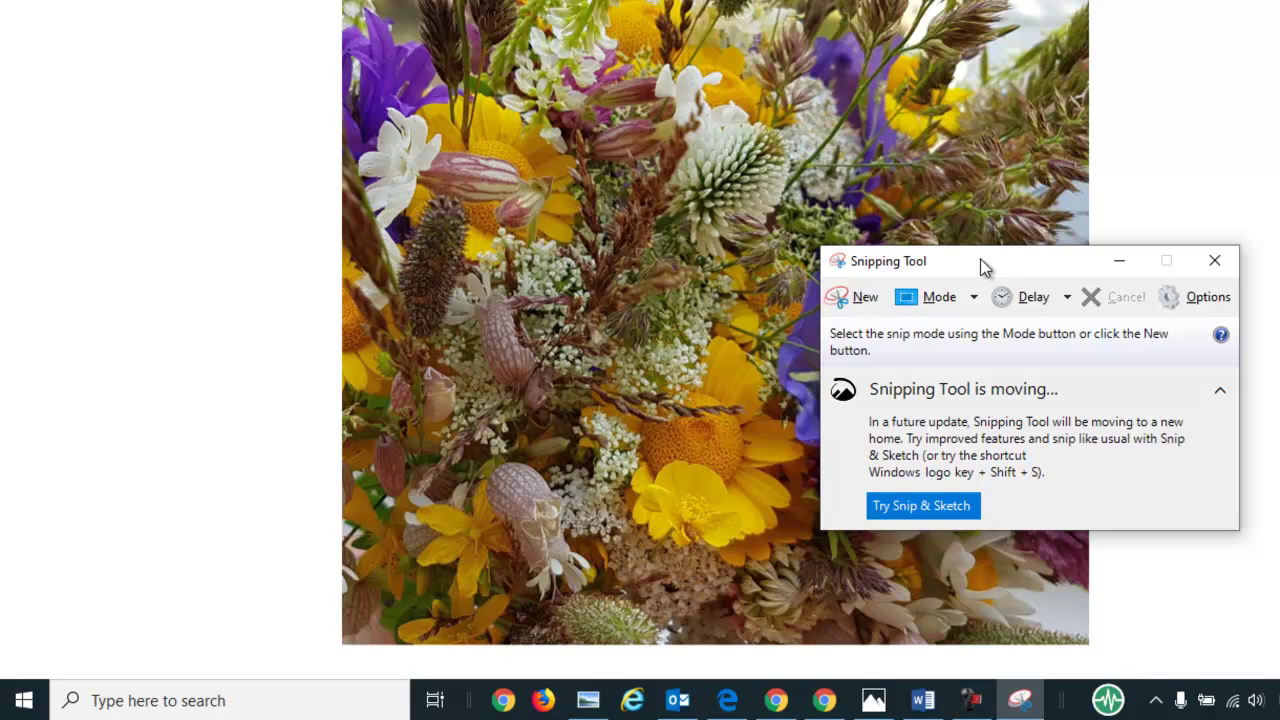
pyautogui.moveTo(980, 258); pyautogui.dragTo(886, 192)
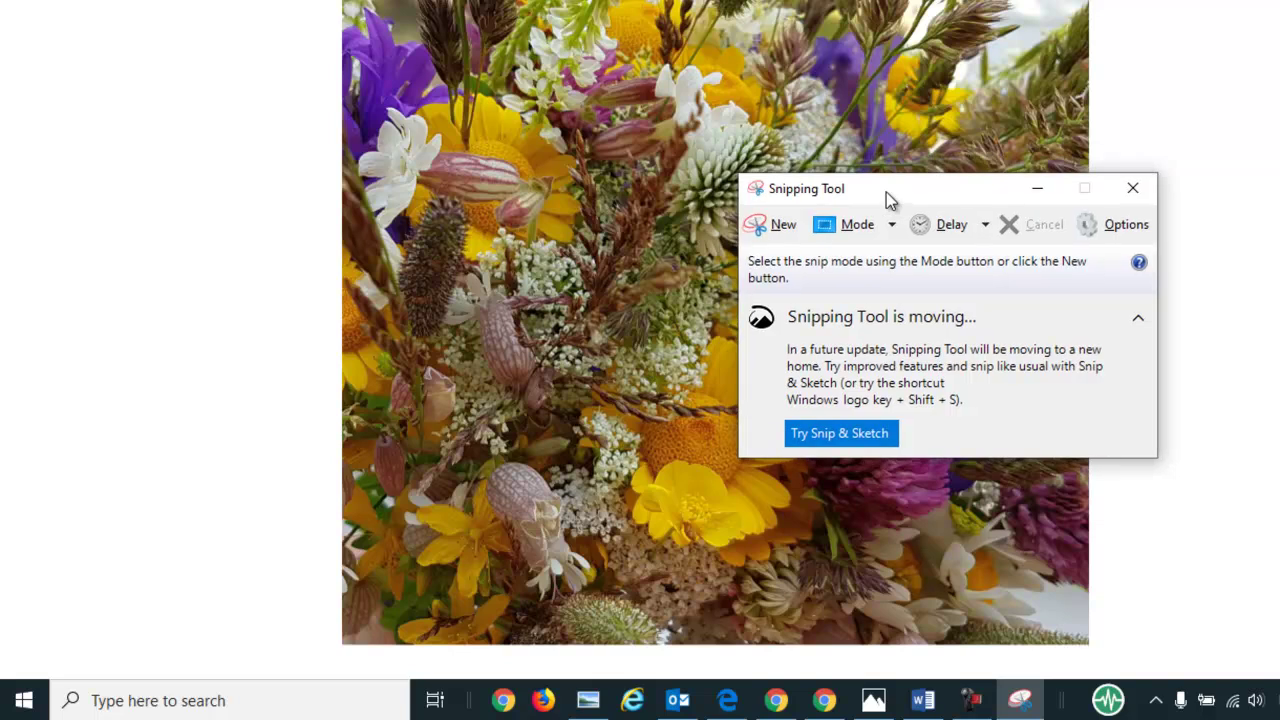
pyautogui.click(760, 226)
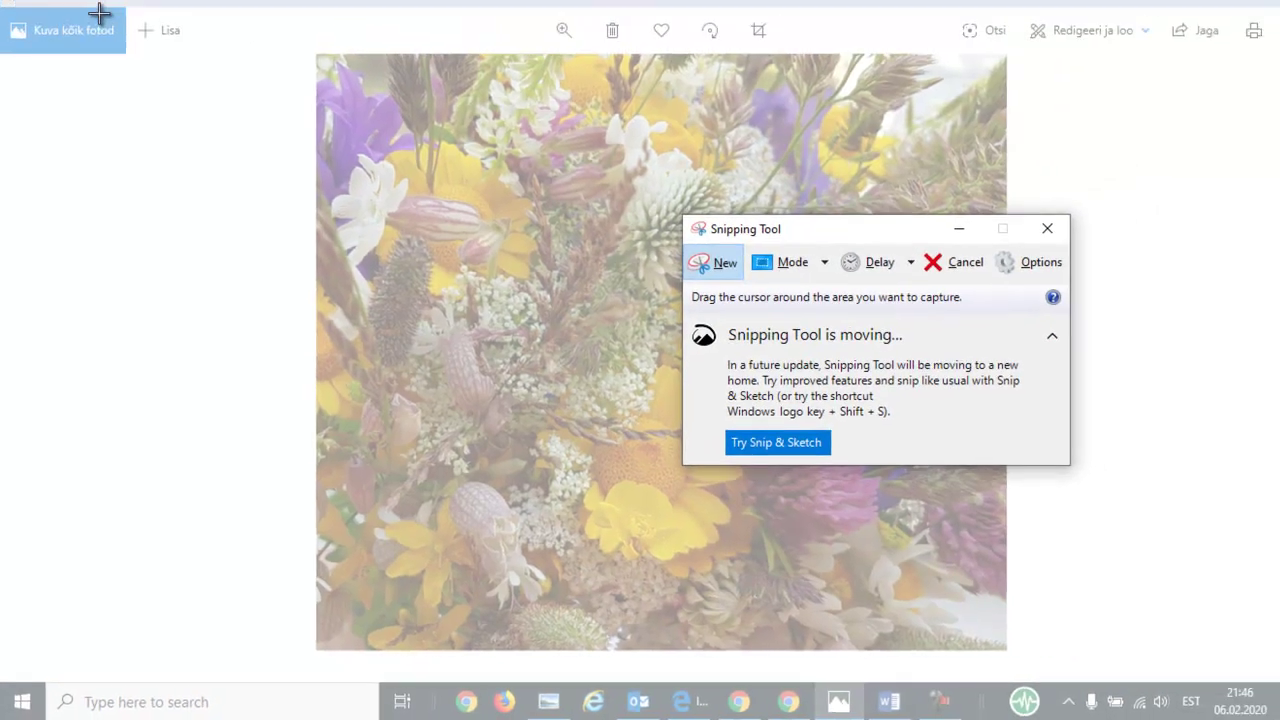
pyautogui.moveTo(98, 20); pyautogui.dragTo(598, 344)
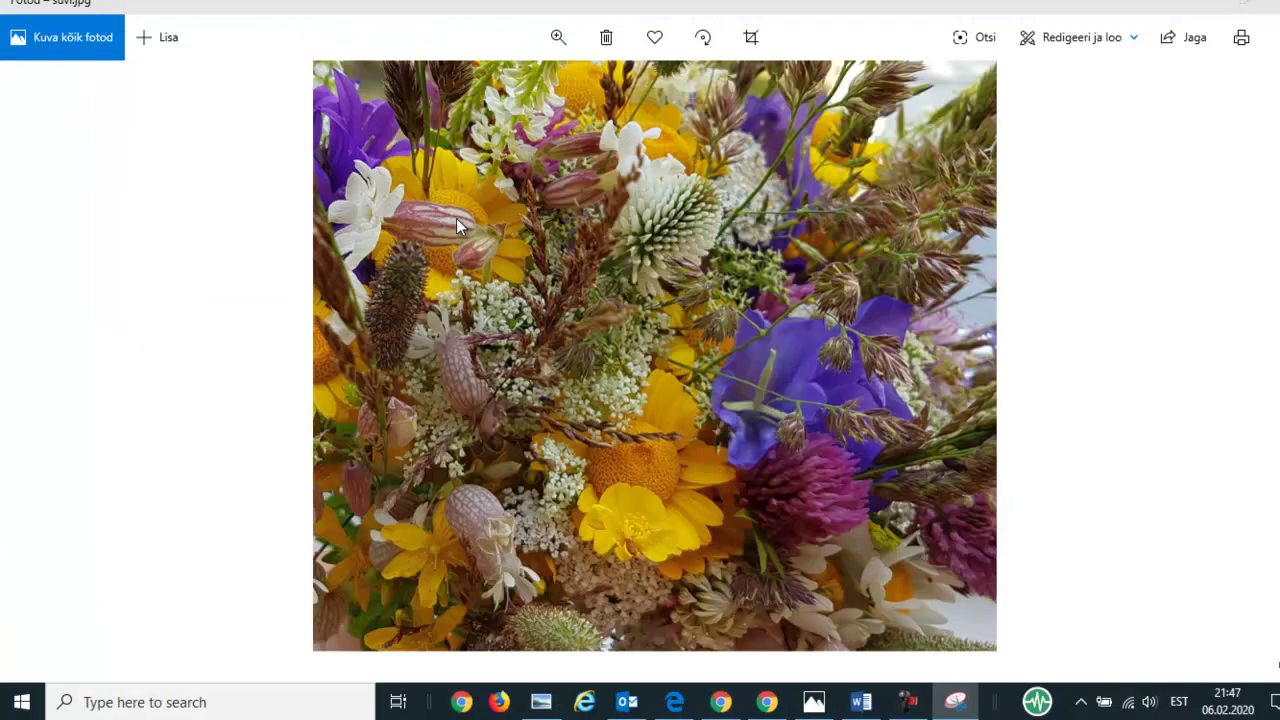
# Bring the Snipping Tool window with the captured snip to the front and move it fully into view
pyautogui.click(952, 710)
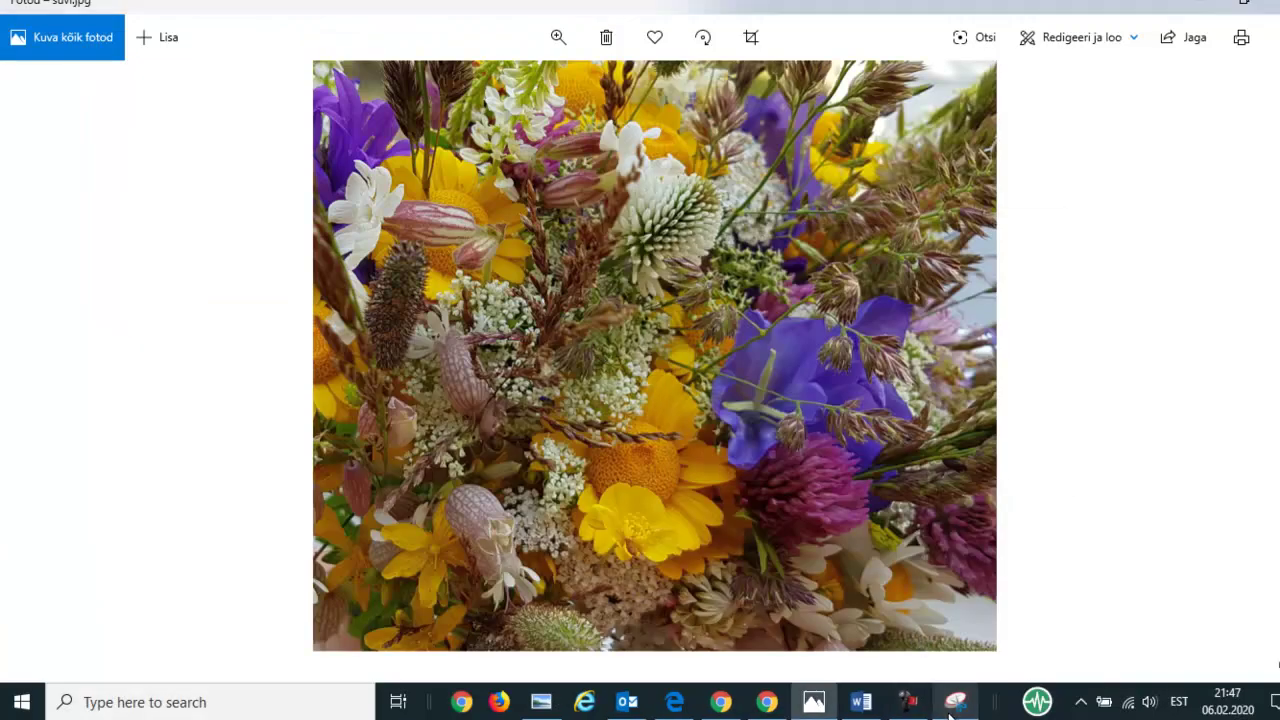
pyautogui.click(955, 703)
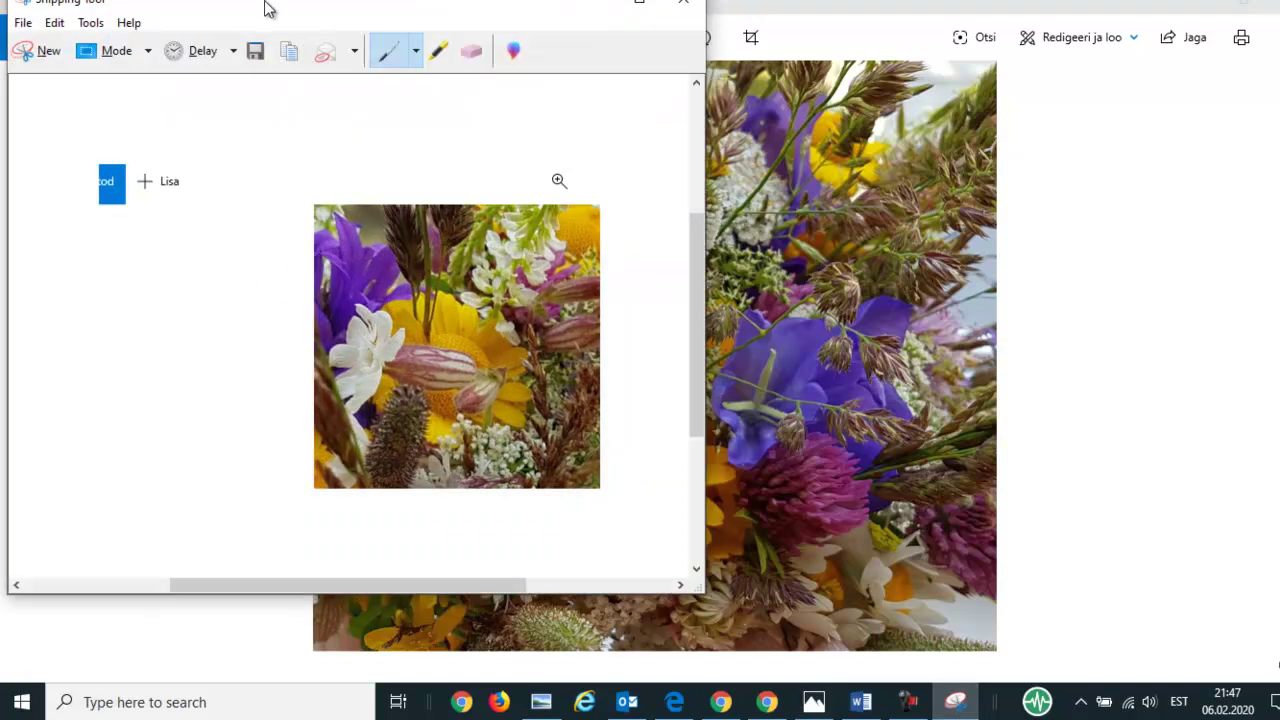
pyautogui.moveTo(268, 8); pyautogui.dragTo(482, 39)
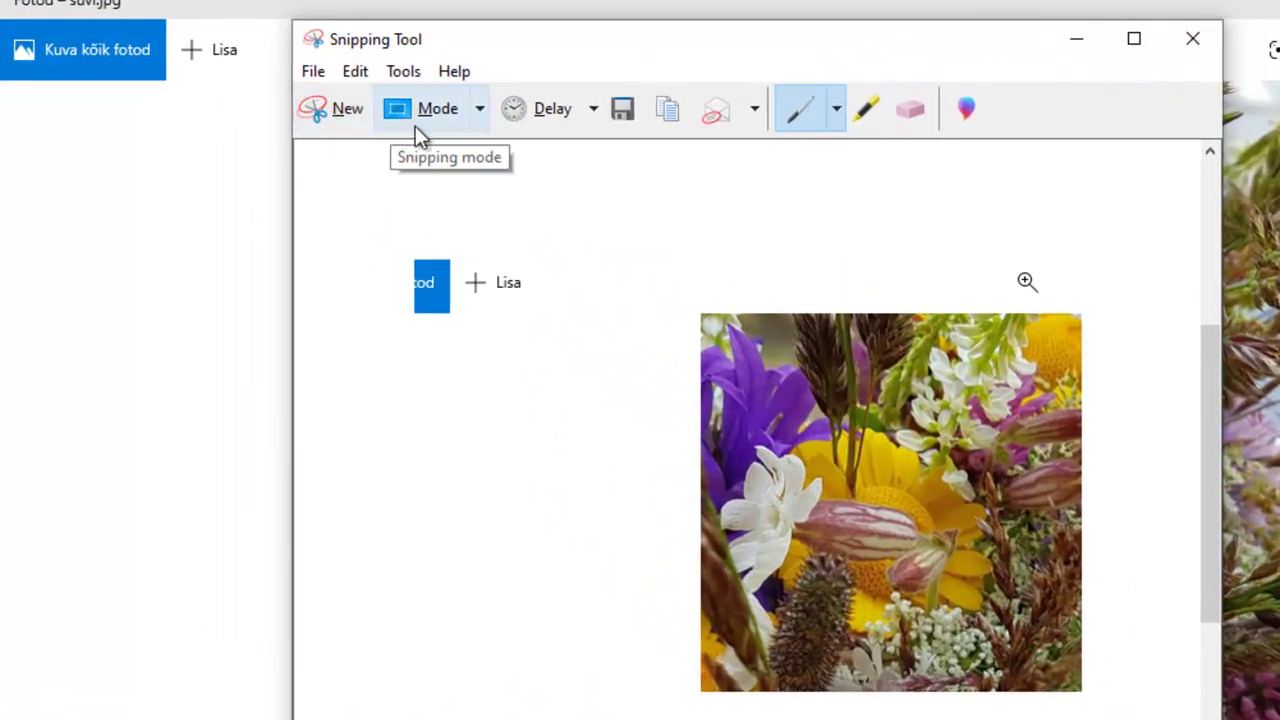
# Capture a free-form snip around the white flower and the striped pink buds in the photo
pyautogui.click(478, 113)
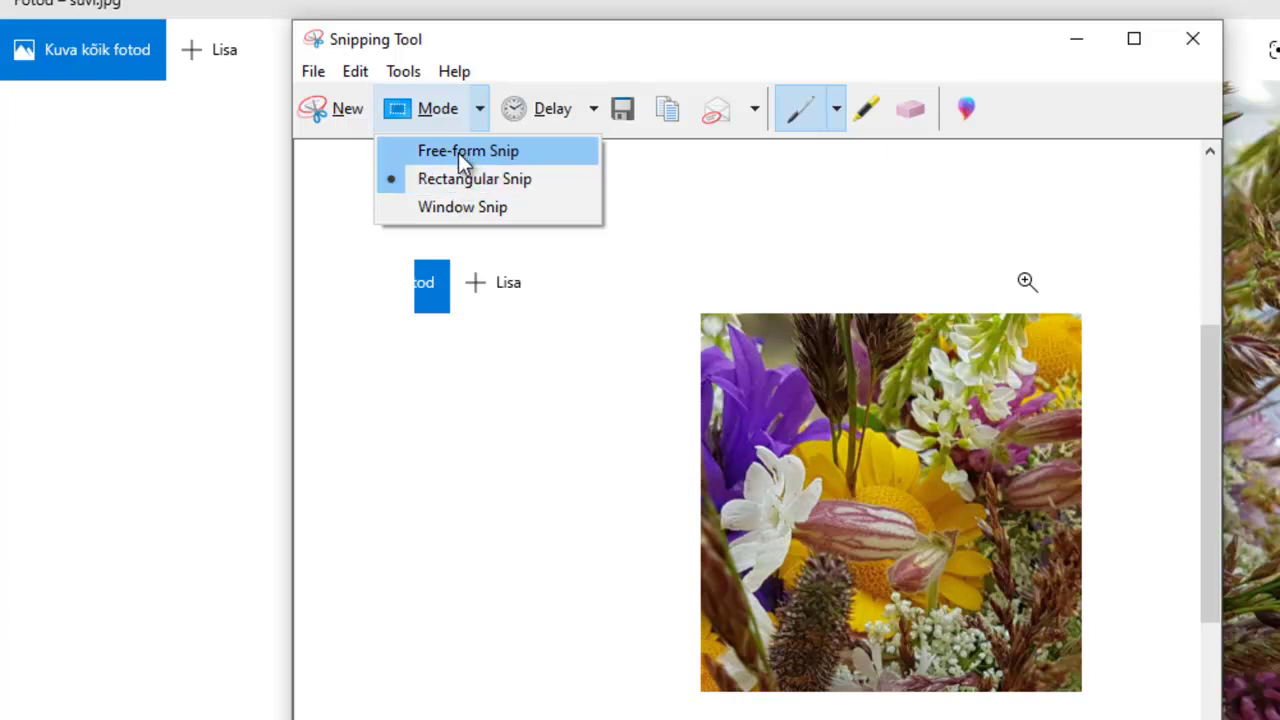
pyautogui.click(460, 152)
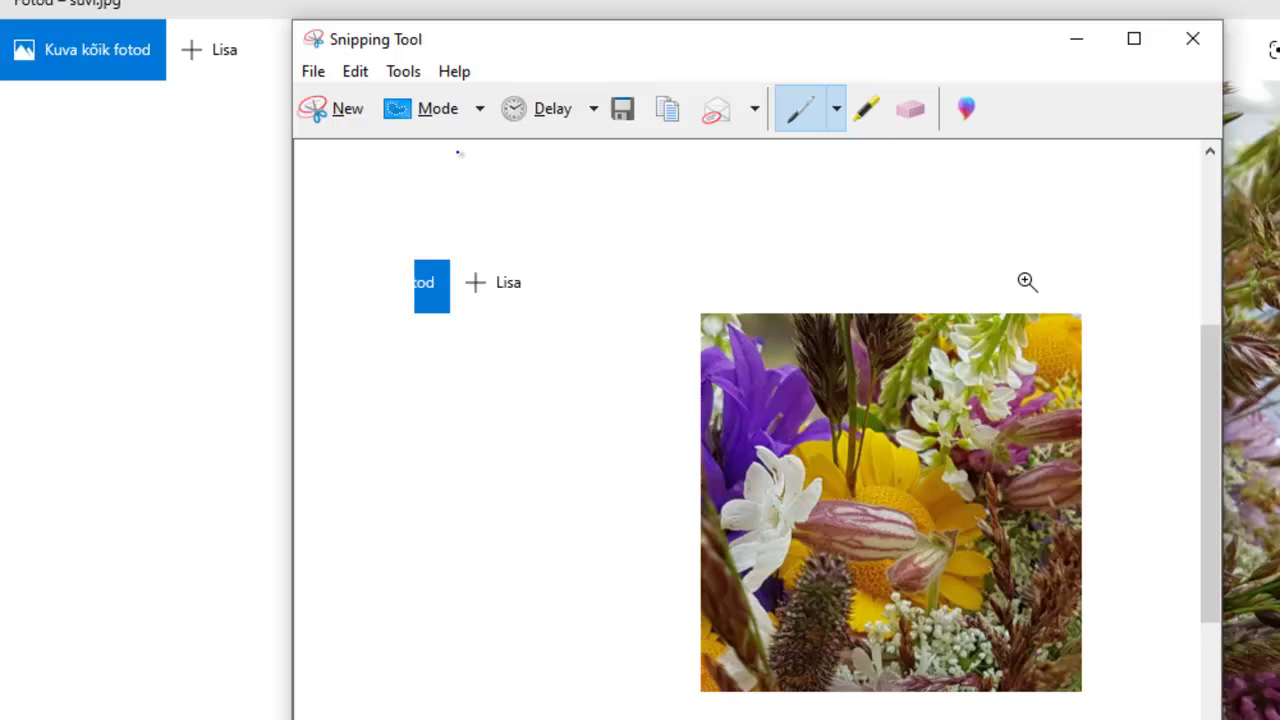
pyautogui.click(340, 109)
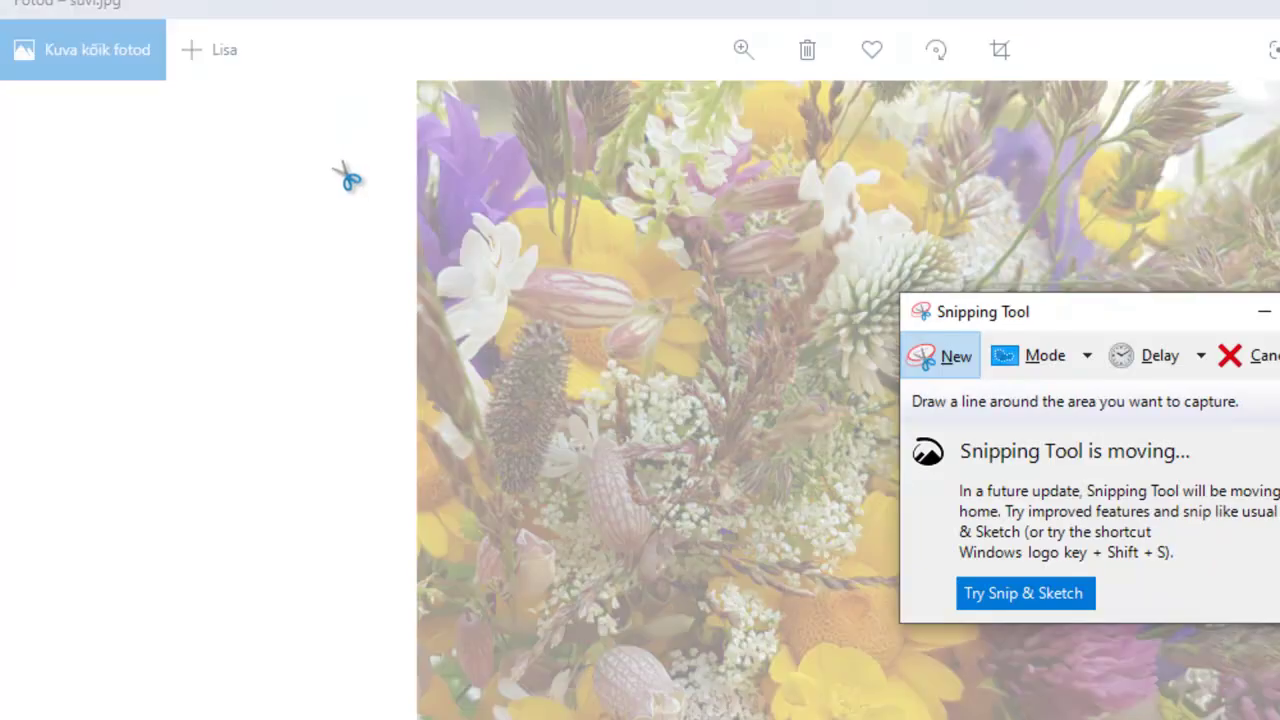
pyautogui.moveTo(434, 268)
pyautogui.mouseDown()
pyautogui.moveTo(497, 208)
pyautogui.moveTo(560, 227)
pyautogui.moveTo(671, 277)
pyautogui.moveTo(677, 369)
pyautogui.moveTo(566, 374)
pyautogui.moveTo(450, 352)
pyautogui.moveTo(434, 163)
pyautogui.mouseUp()
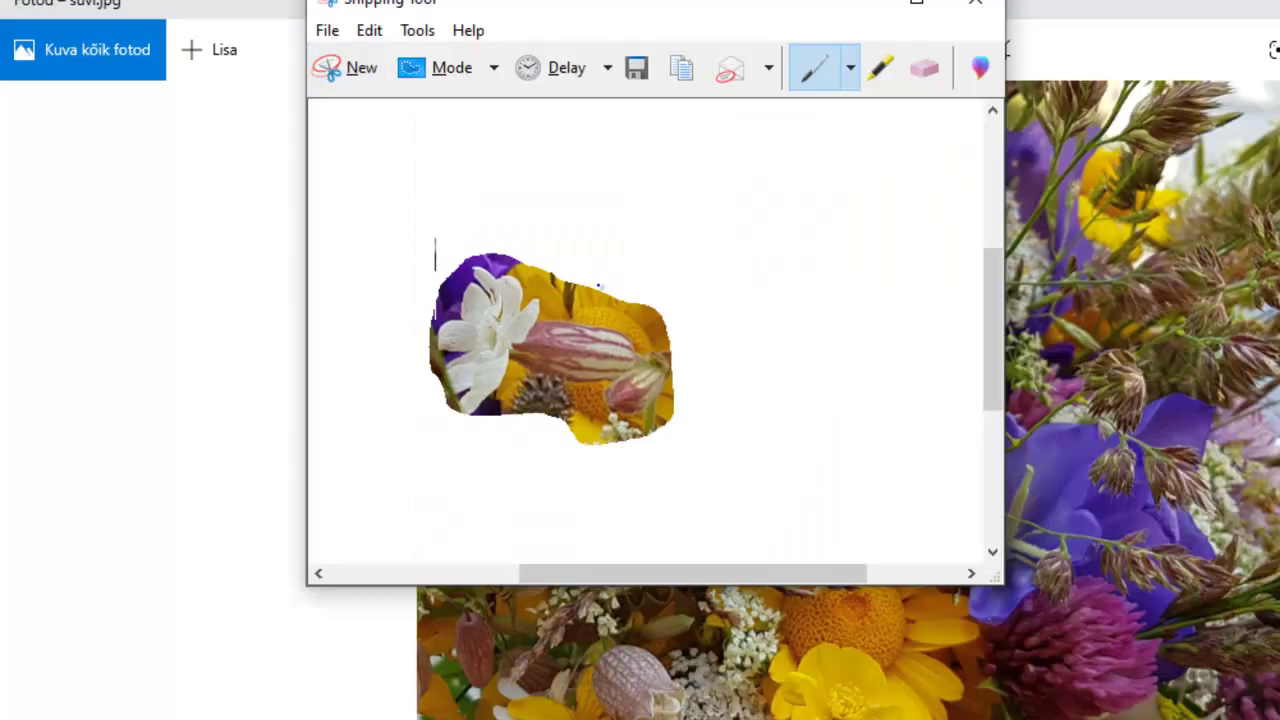
# Capture a window snip of the photo viewer window showing suvi.jpg
pyautogui.click(492, 68)
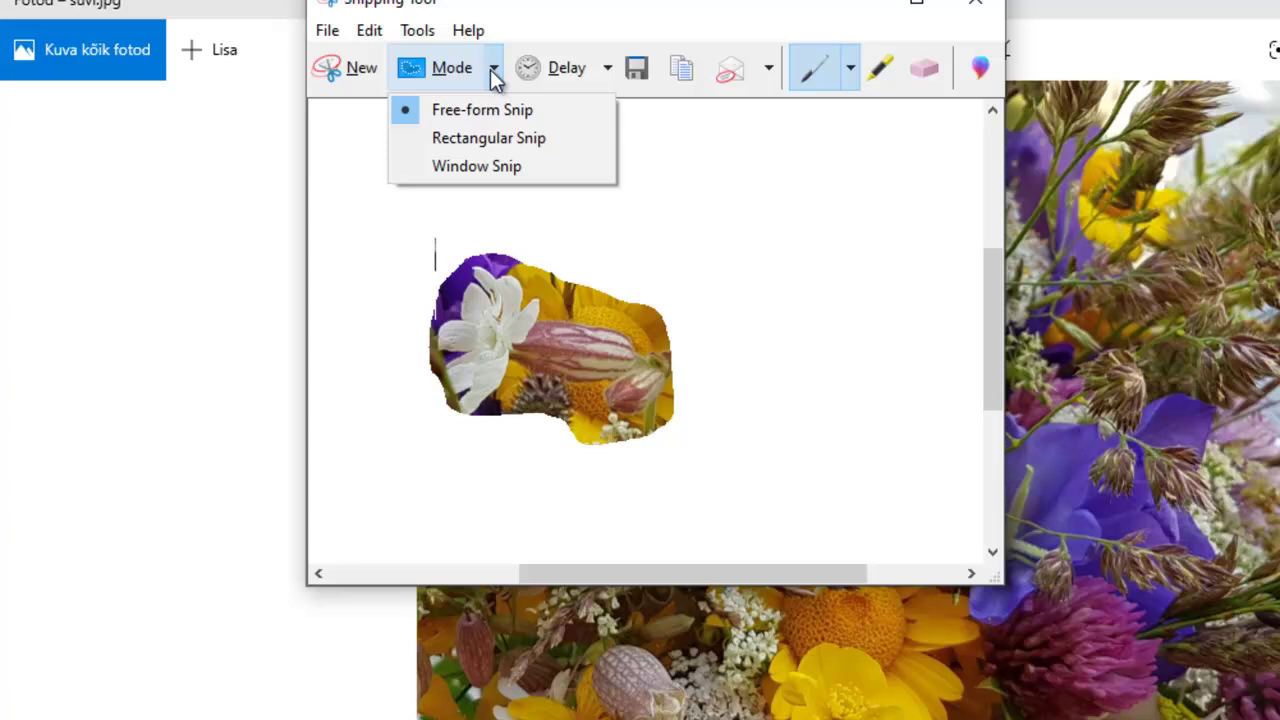
pyautogui.click(484, 168)
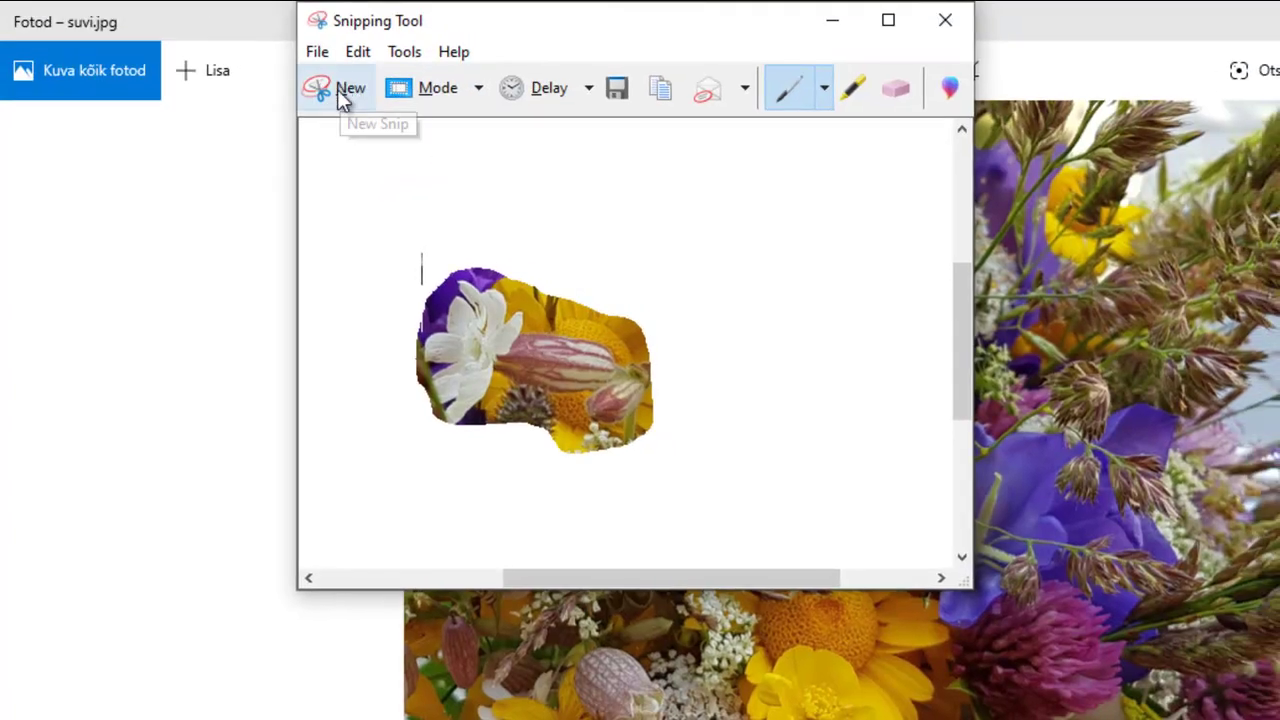
pyautogui.click(345, 68)
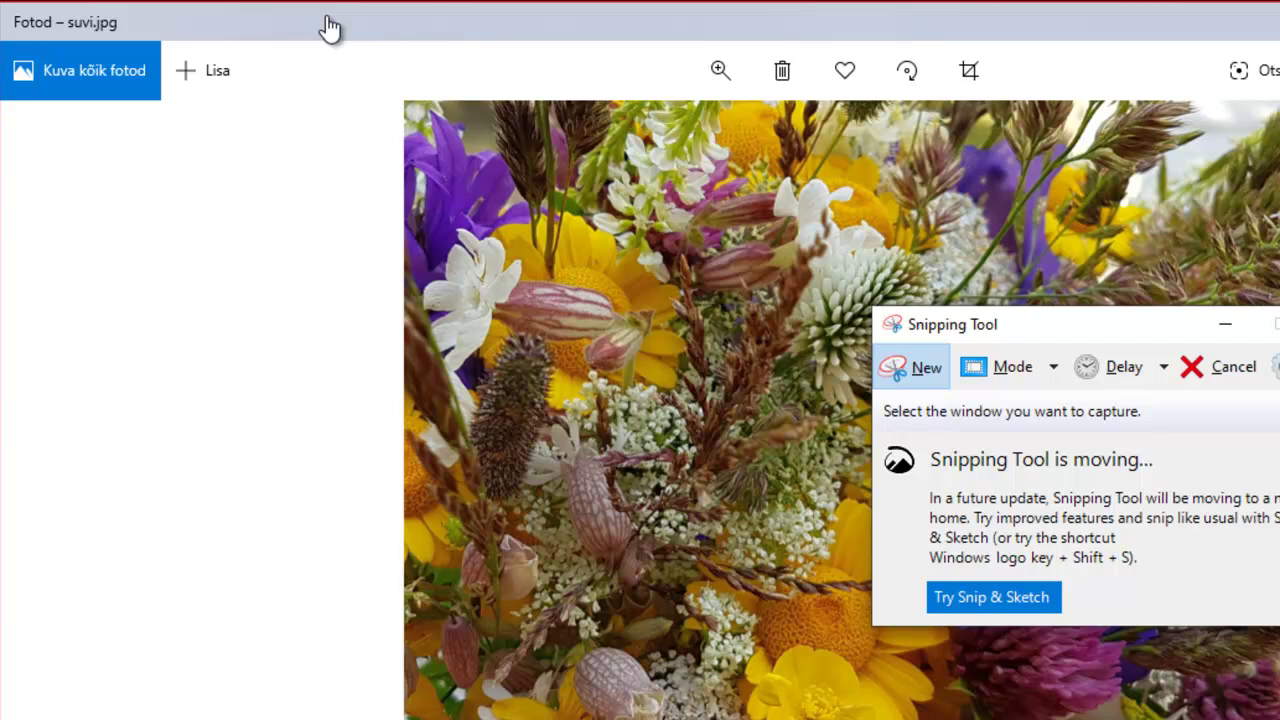
pyautogui.click(327, 17)
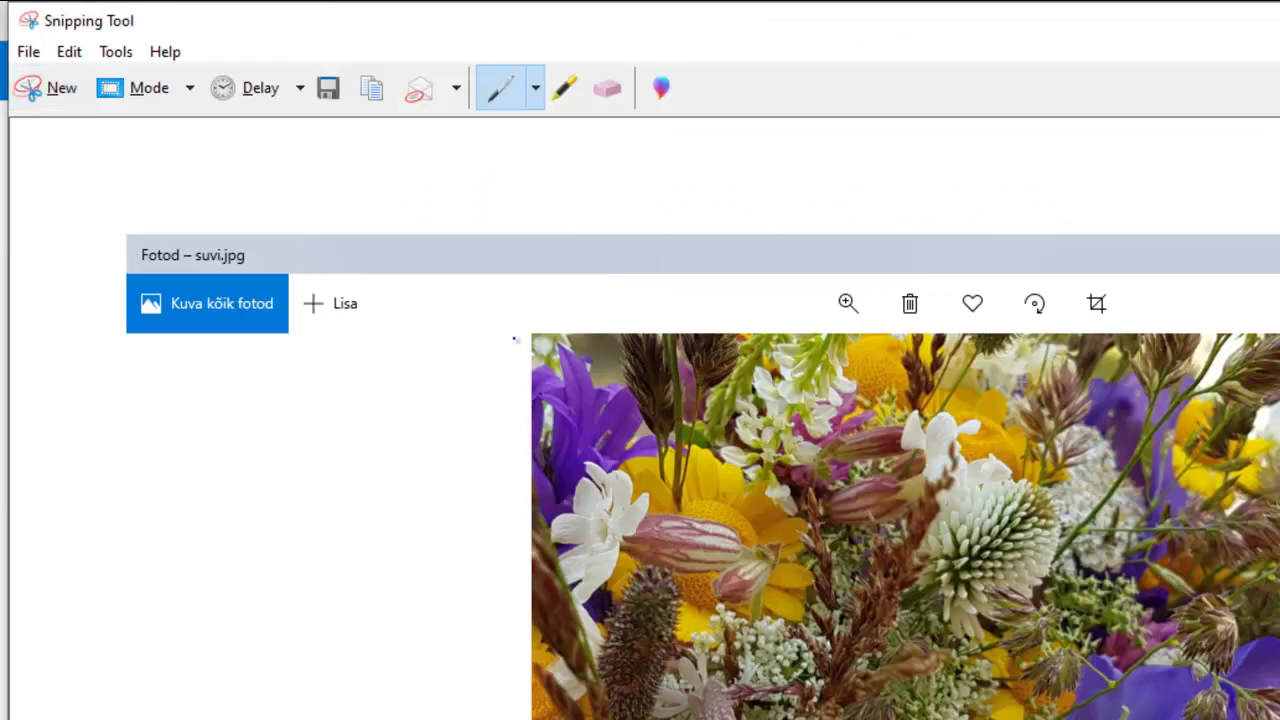
# Switch back to Rectangular Snip mode and capture a large area of the flower photo's left half
pyautogui.click(189, 92)
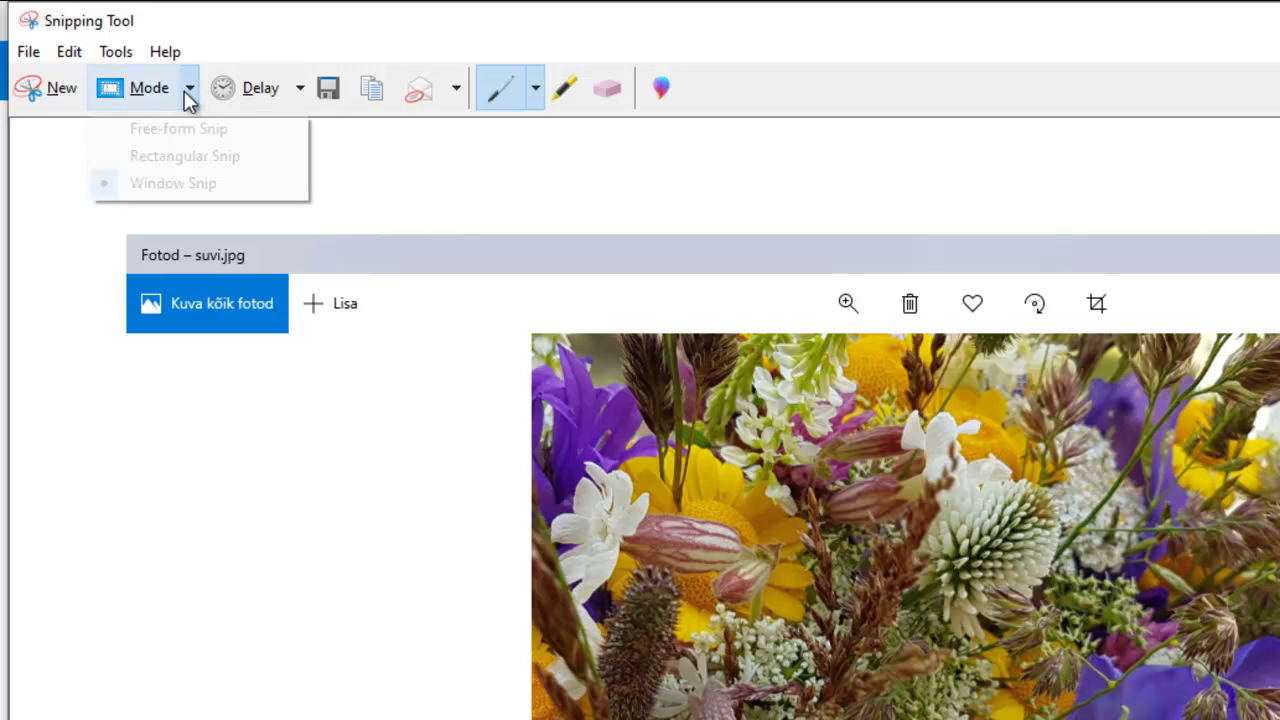
pyautogui.click(172, 157)
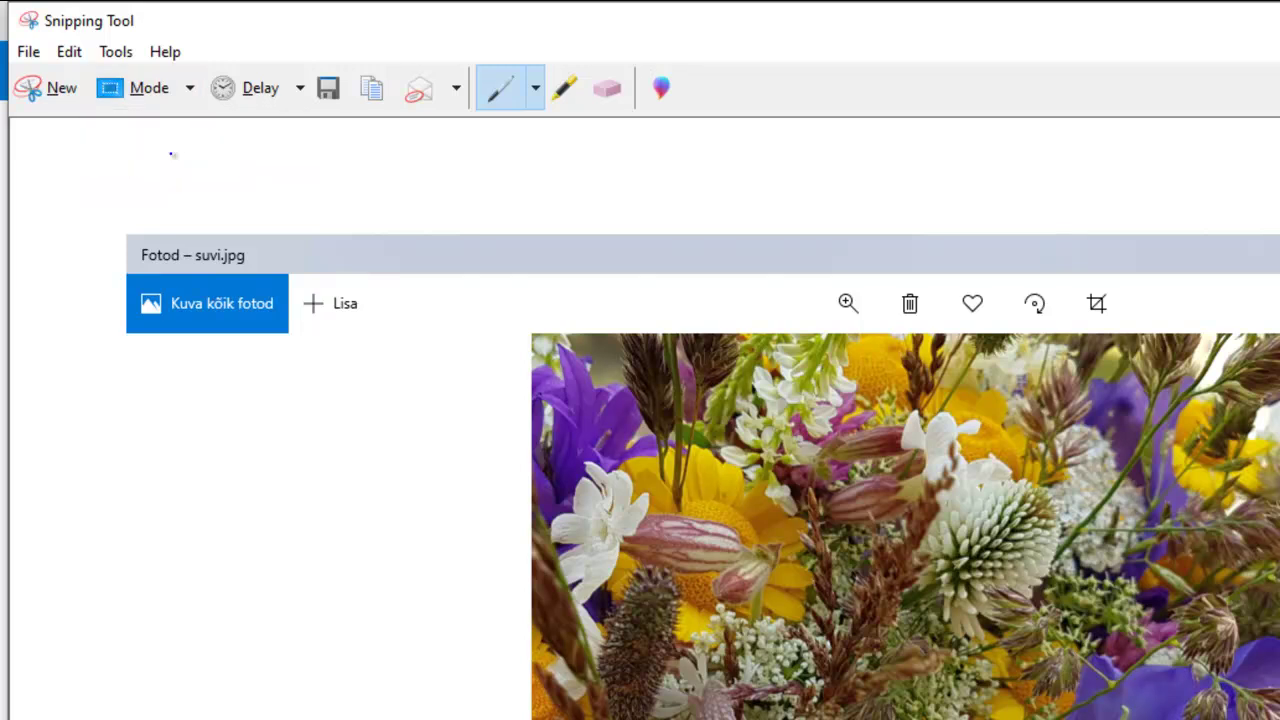
pyautogui.click(57, 100)
pyautogui.moveTo(318, 217); pyautogui.dragTo(937, 638)
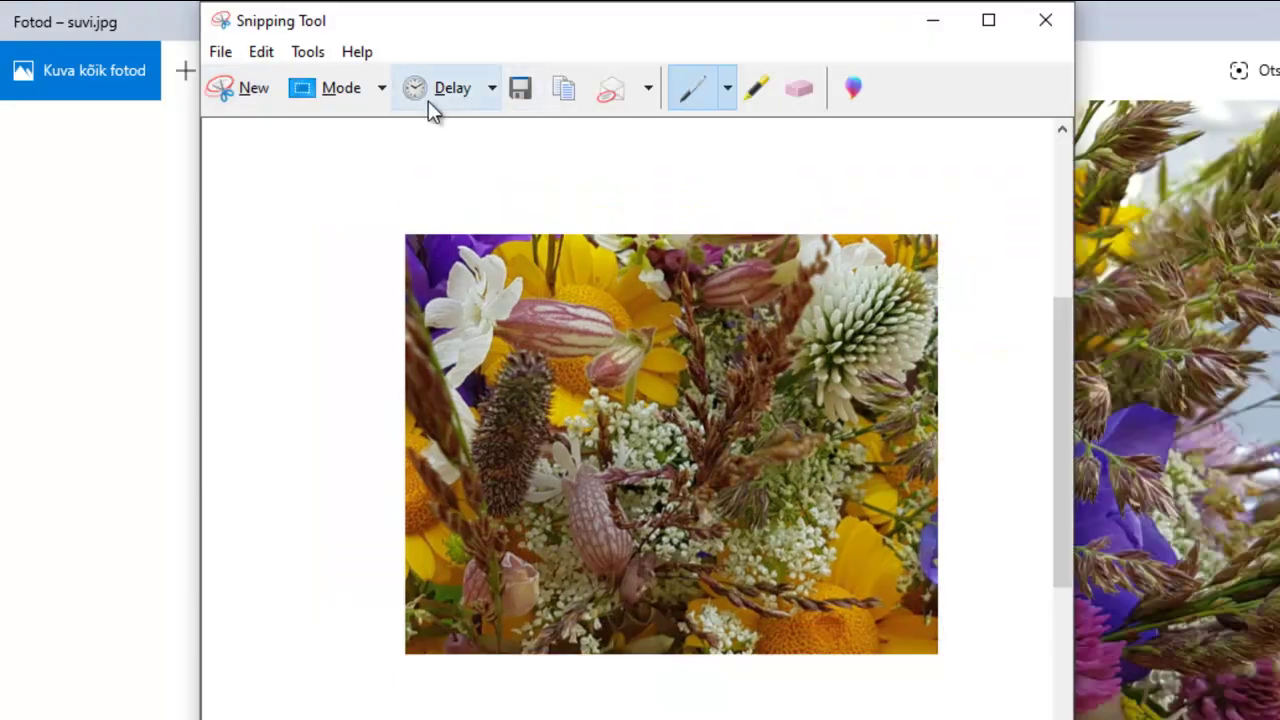
# Set the capture delay to 2 seconds and take a rectangular snip around the brown spike and striped bud
pyautogui.click(491, 90)
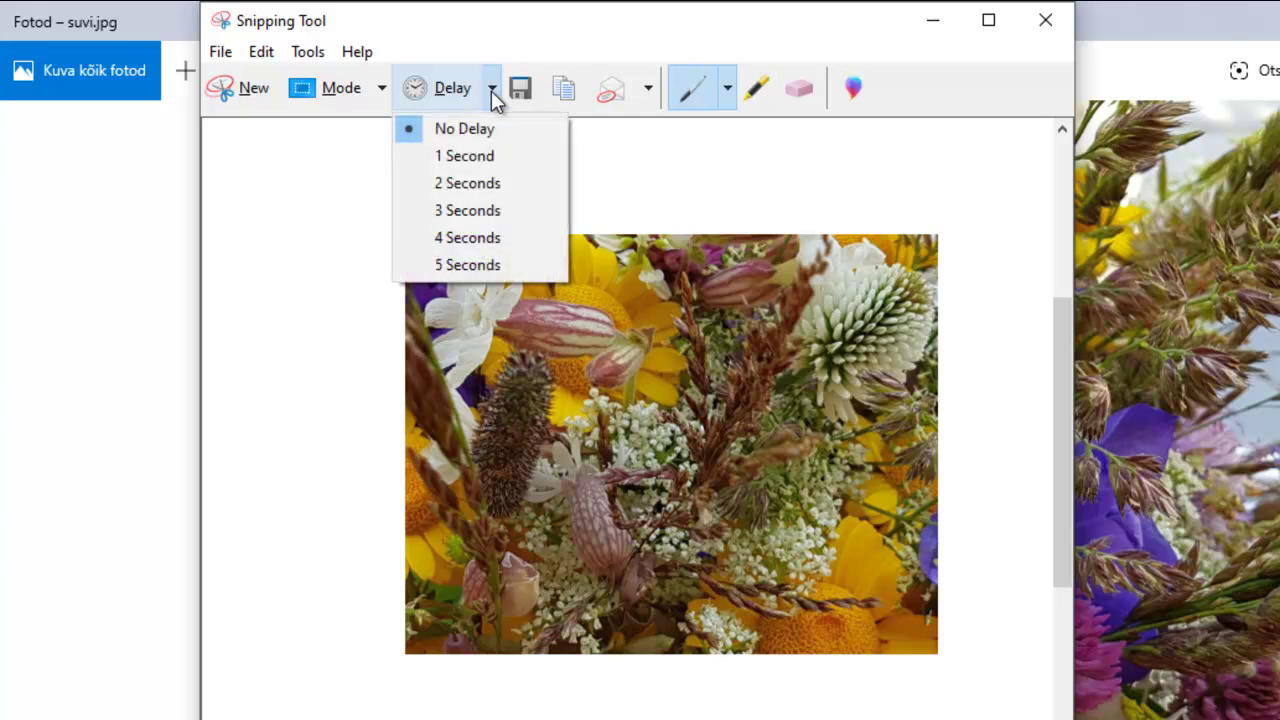
pyautogui.click(461, 183)
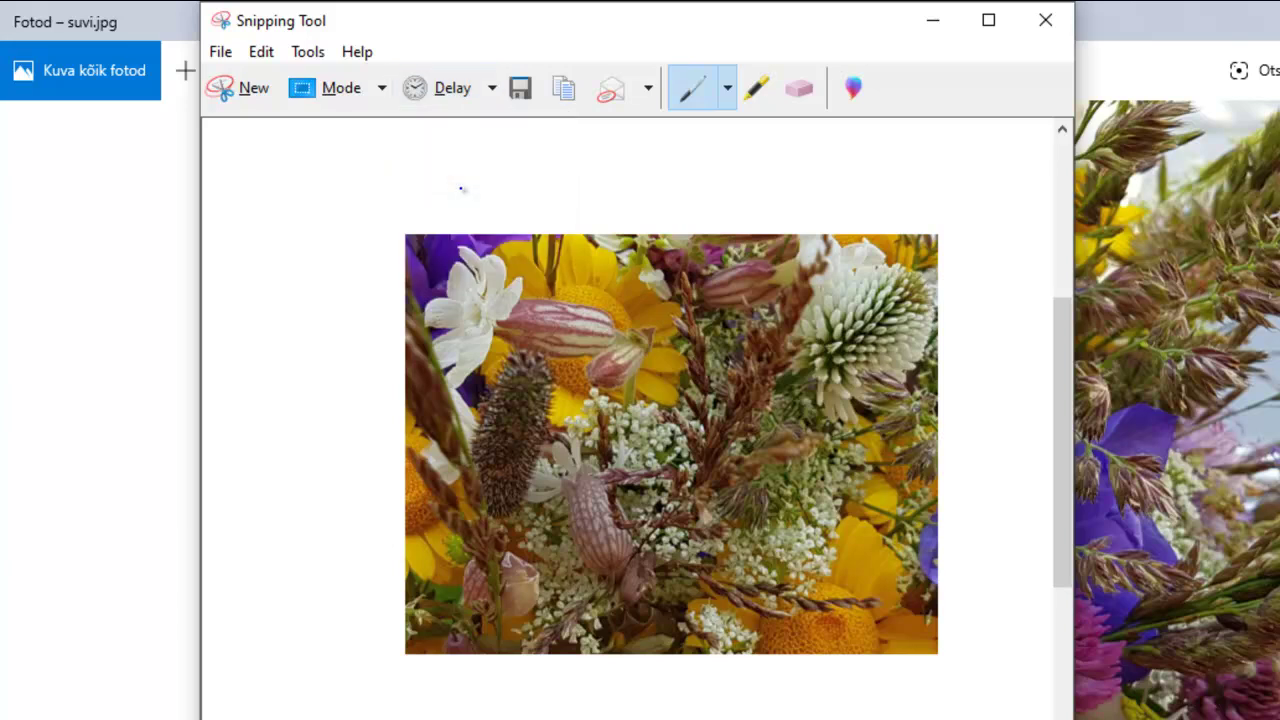
pyautogui.click(251, 92)
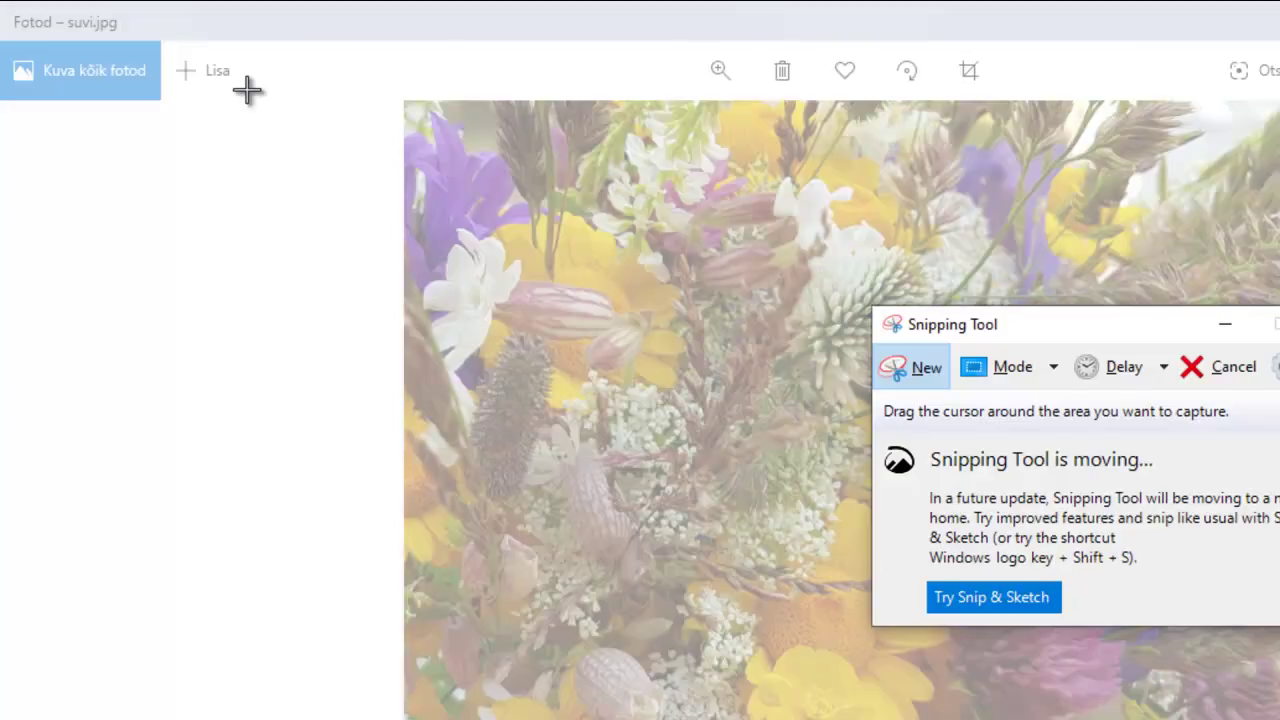
pyautogui.moveTo(174, 296); pyautogui.dragTo(791, 628)
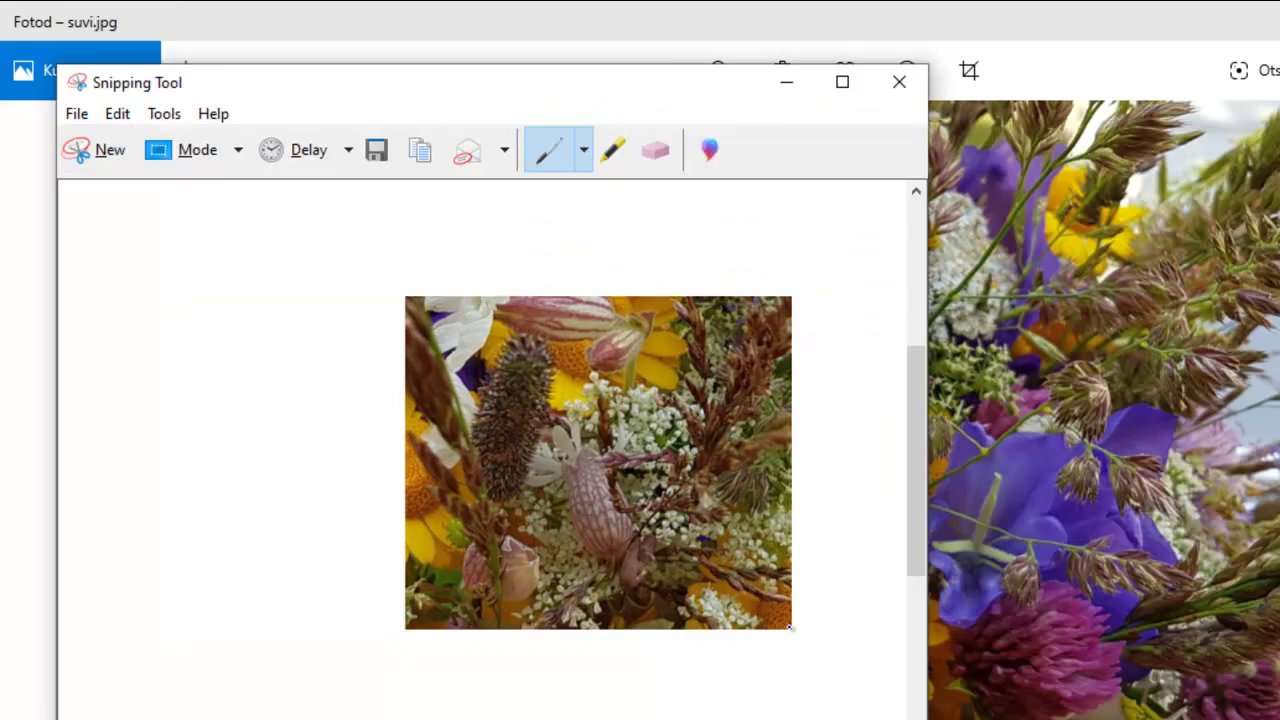
# Set the capture delay to No Delay, and open the Save As dialog for the snip and close it without saving
pyautogui.click(348, 149)
pyautogui.click(325, 190)
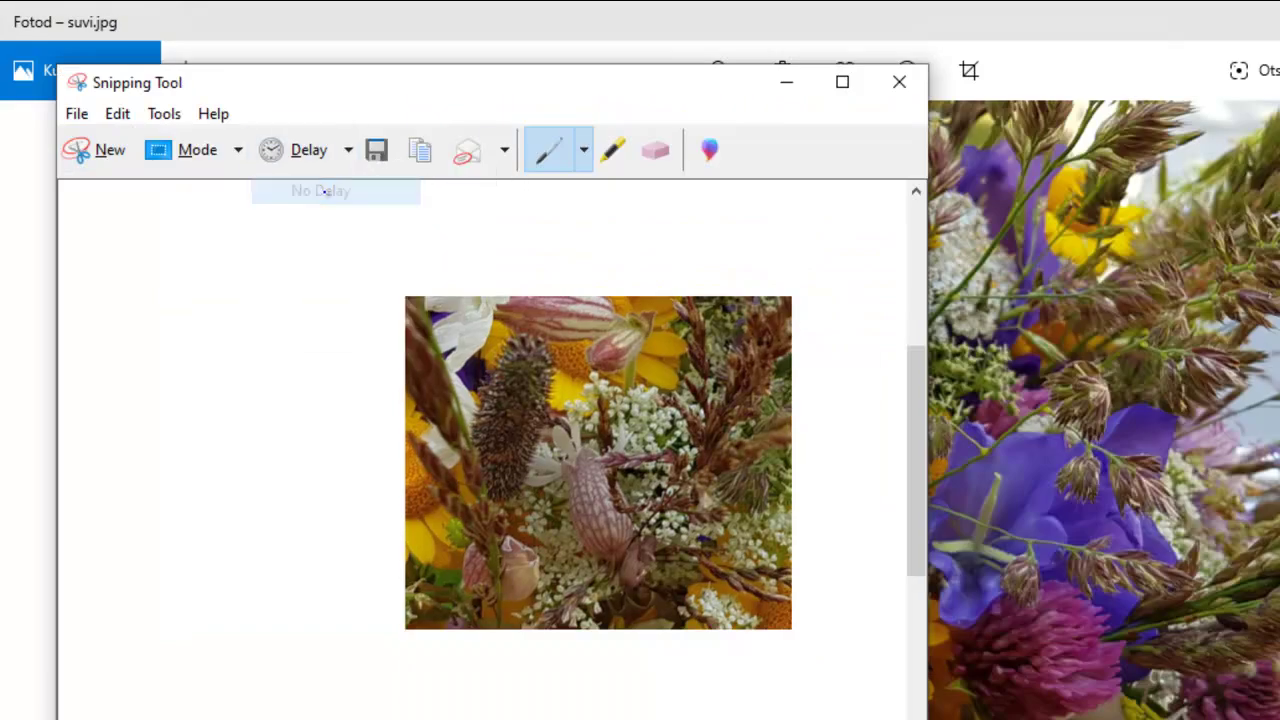
pyautogui.click(379, 158)
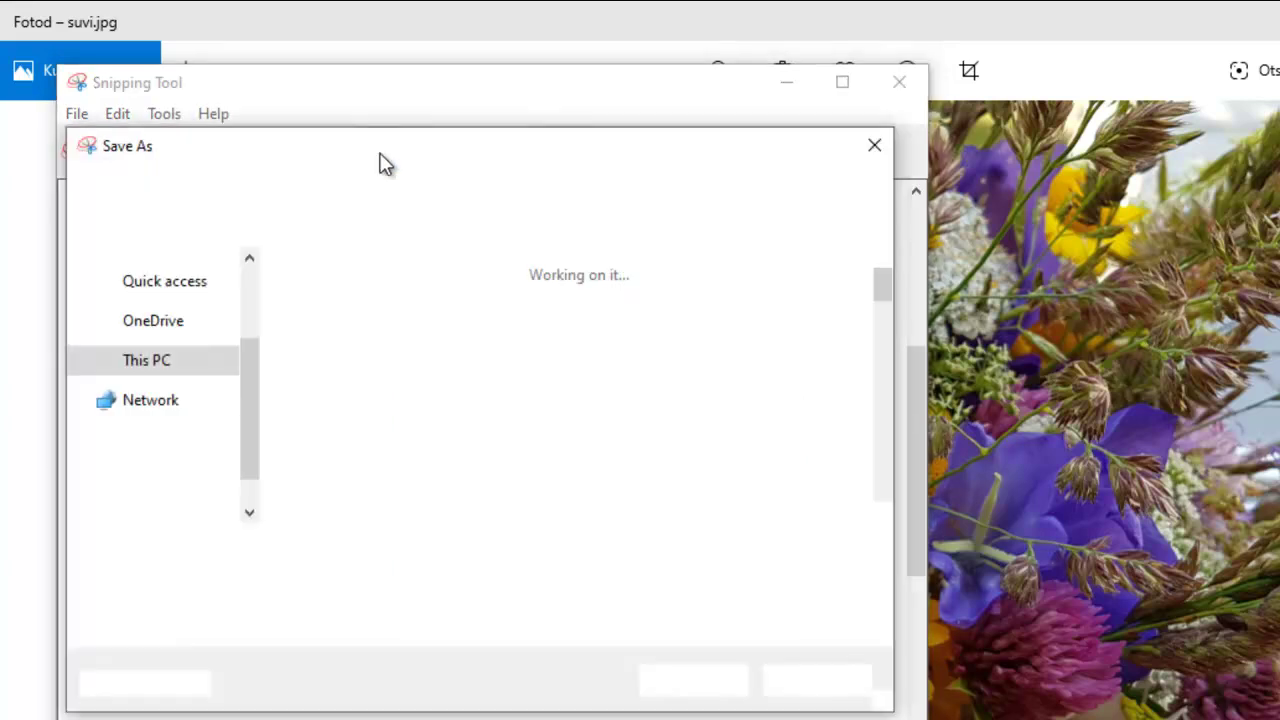
pyautogui.click(874, 145)
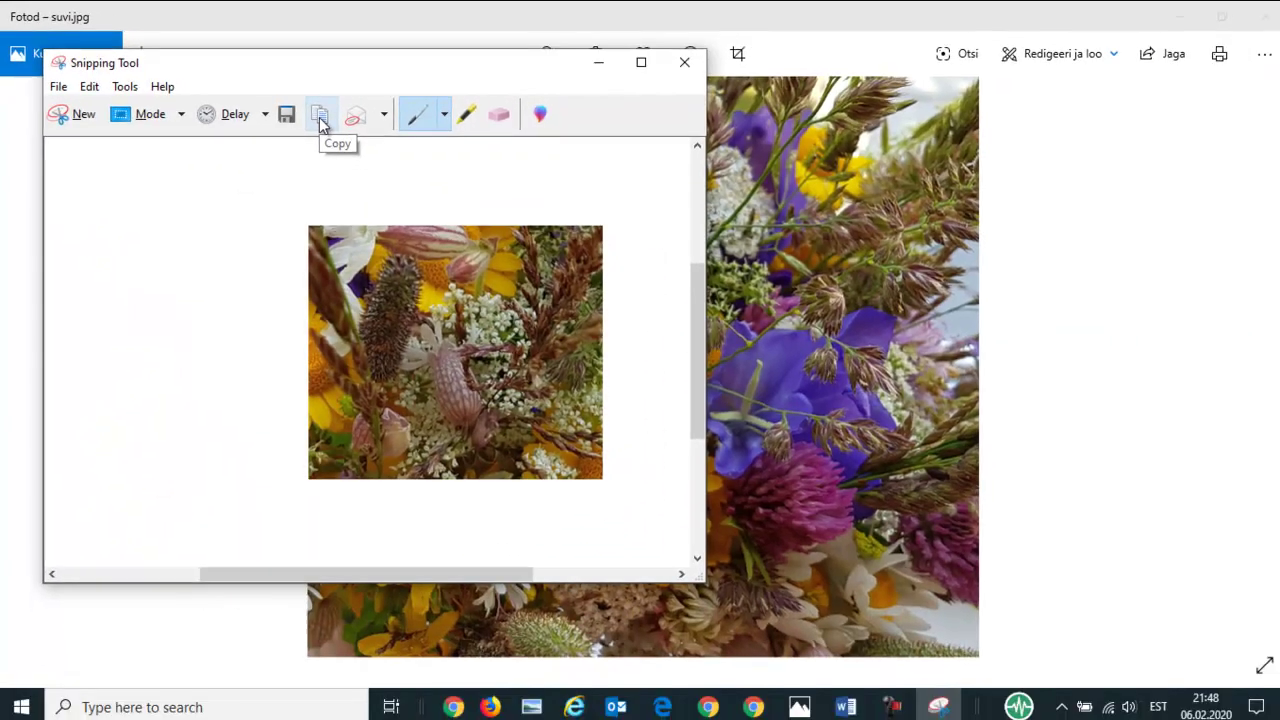
# Copy the snip and paste it into the blank Word document
pyautogui.click(320, 117)
pyautogui.click(846, 707)
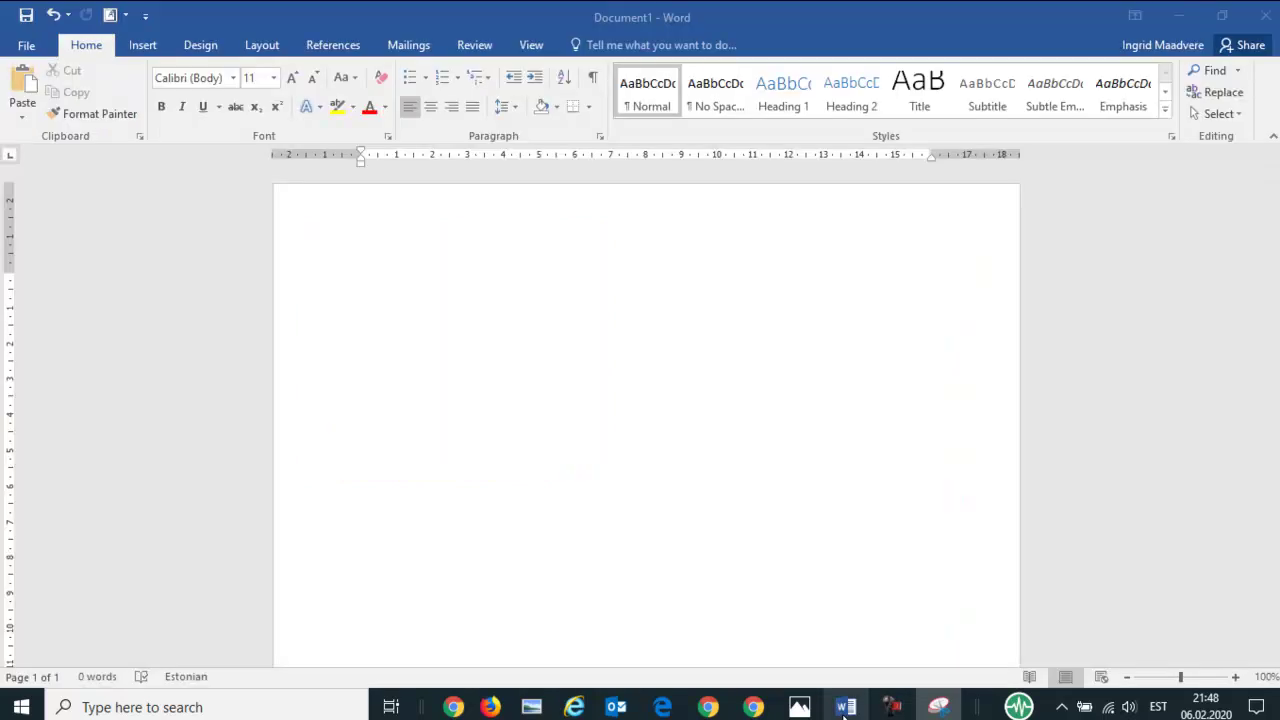
pyautogui.rightClick(379, 312)
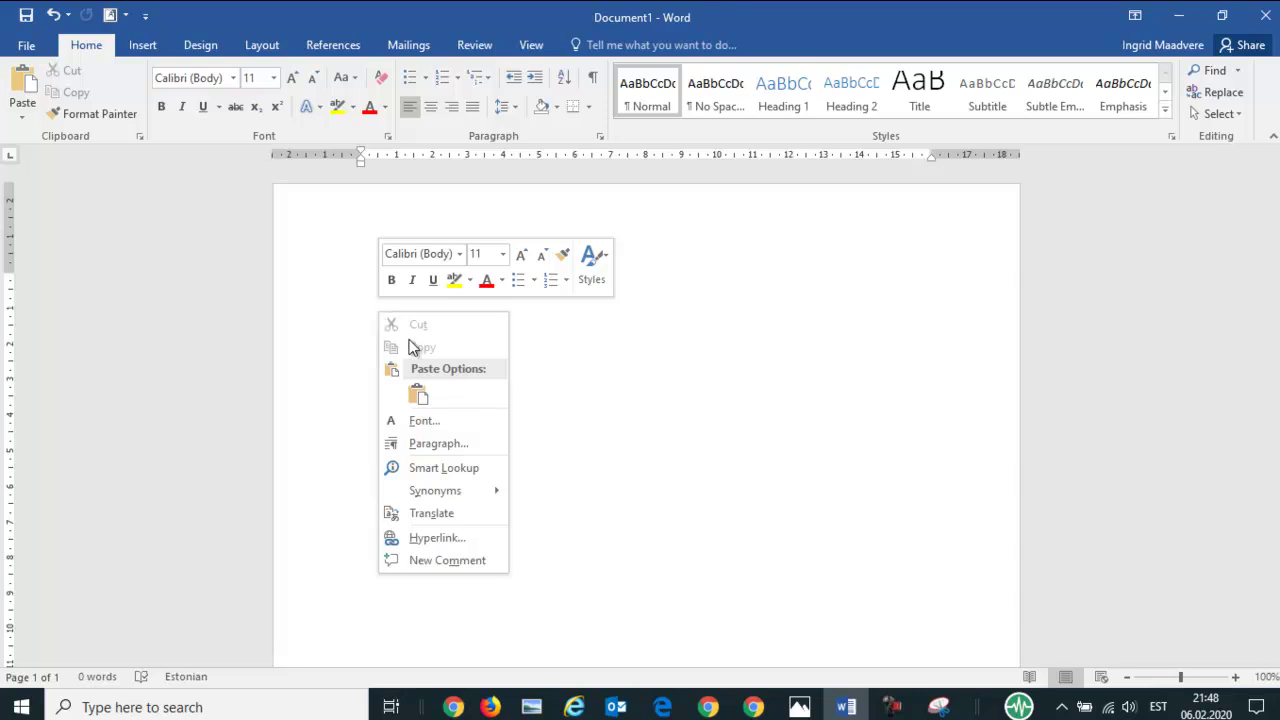
pyautogui.click(416, 395)
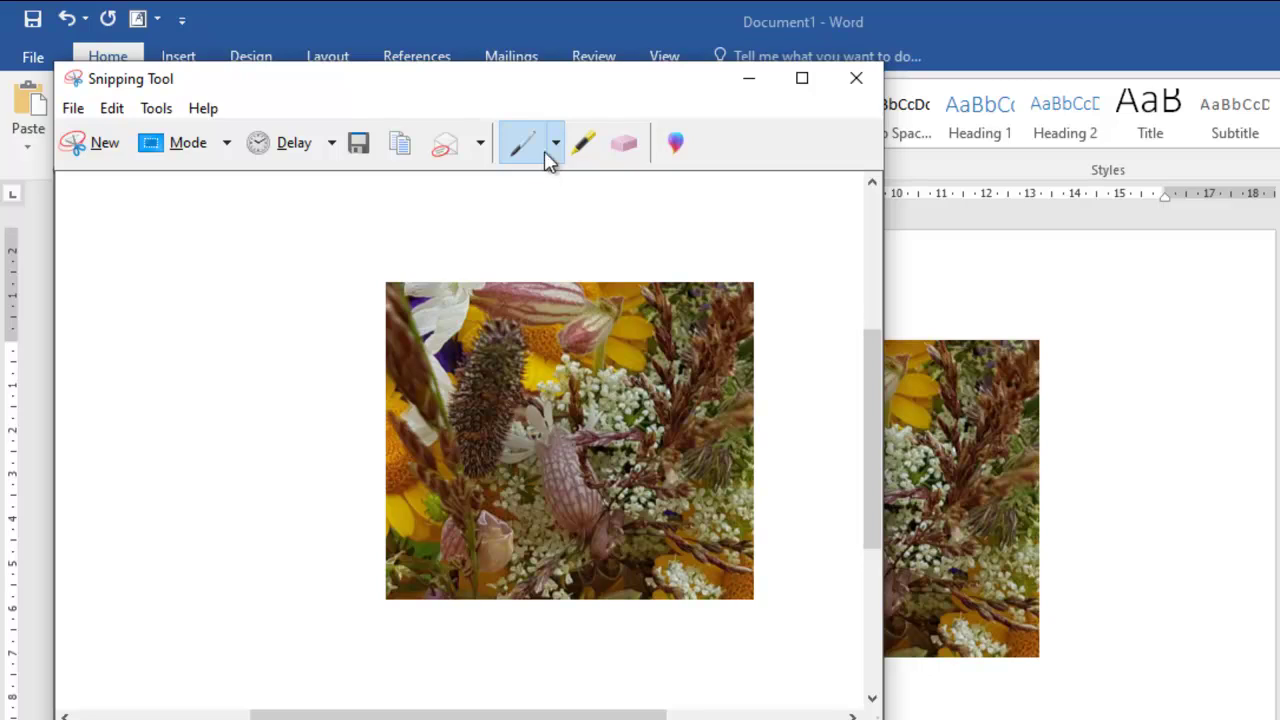
# In Snipping Tool, draw a blue pen arrow pointing at the brown flower spike and view the available pen options
pyautogui.moveTo(259, 409)
pyautogui.mouseDown()
pyautogui.moveTo(354, 377)
pyautogui.moveTo(466, 386)
pyautogui.mouseUp()
pyautogui.click(556, 148)
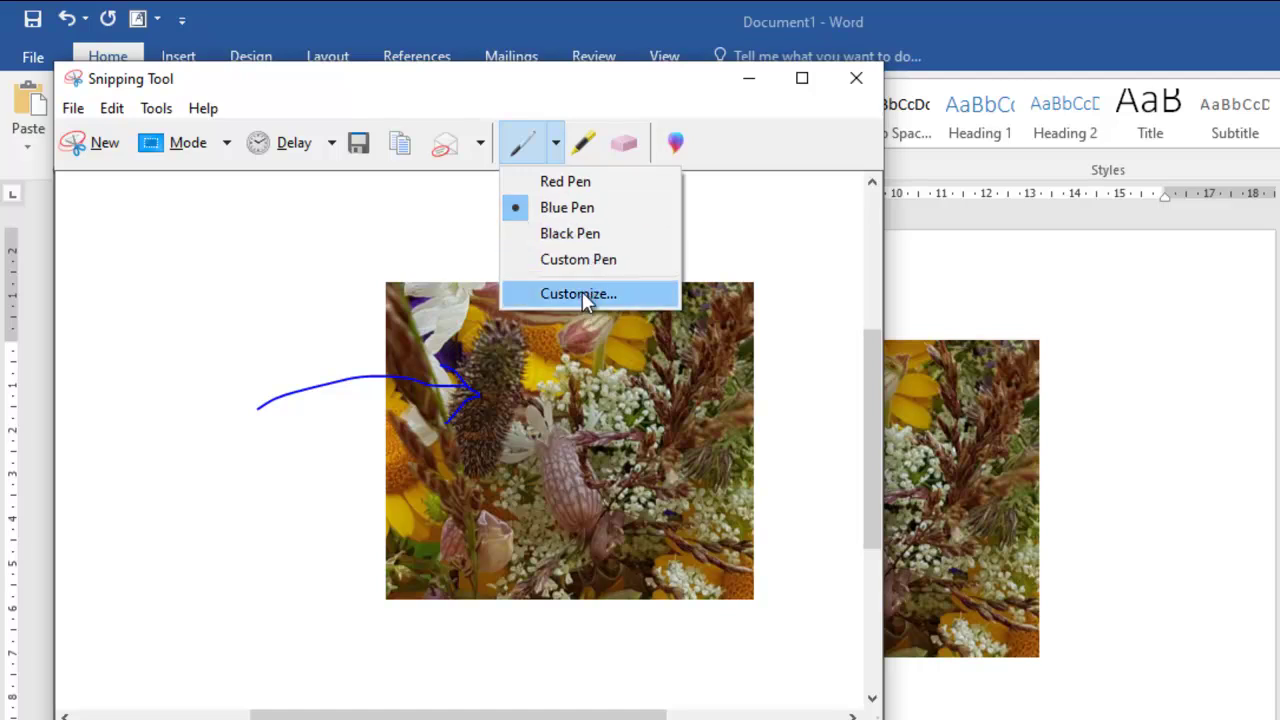
pyautogui.click(590, 148)
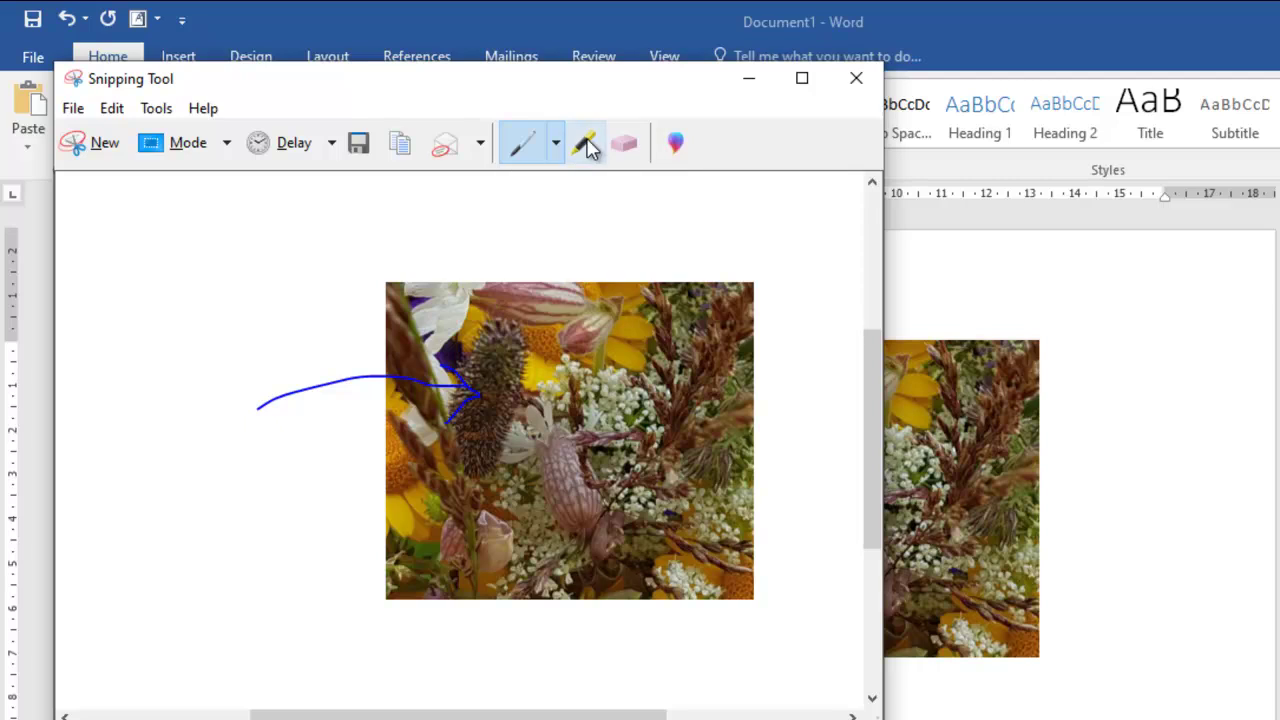
# Mark the blank area beside the flower image with yellow highlighter strokes running onto the picture
pyautogui.click(590, 148)
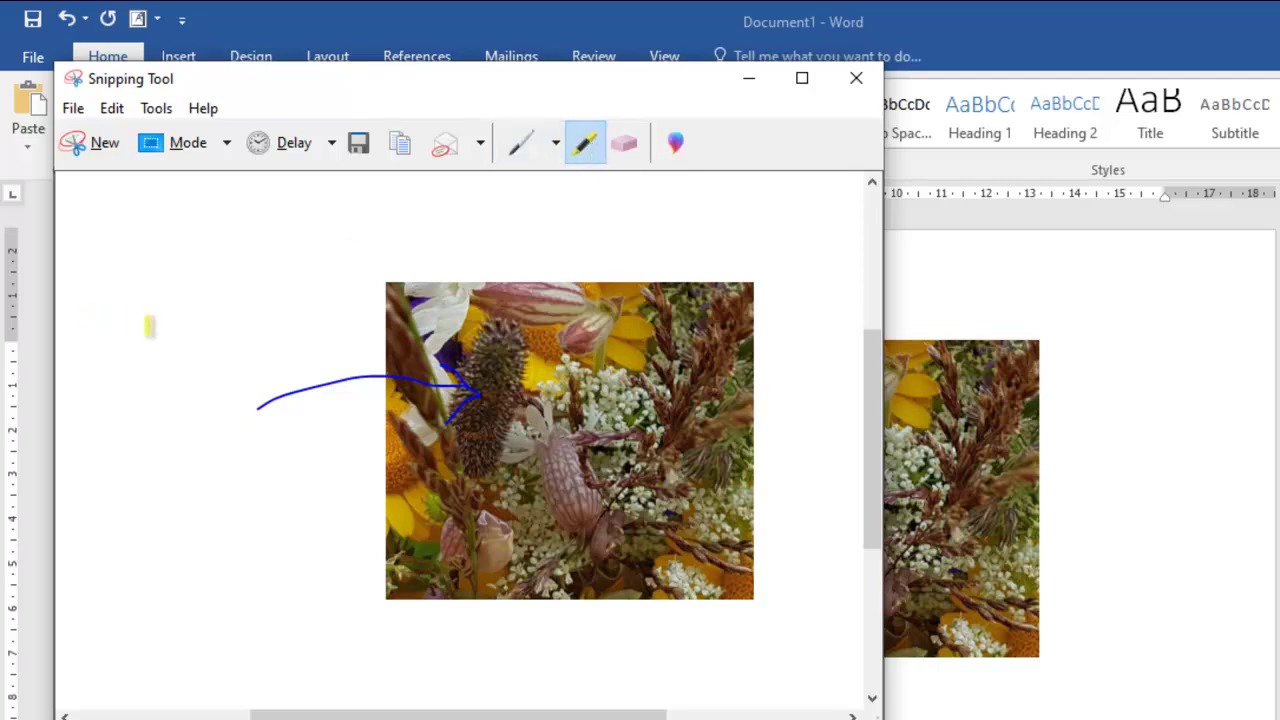
pyautogui.moveTo(150, 324); pyautogui.dragTo(460, 320)
pyautogui.moveTo(280, 326)
pyautogui.mouseDown()
pyautogui.moveTo(206, 340)
pyautogui.moveTo(300, 372)
pyautogui.moveTo(210, 400)
pyautogui.moveTo(232, 433)
pyautogui.mouseUp()
# Erase the blue arrow and all yellow highlighter strokes from the snip
pyautogui.click(626, 145)
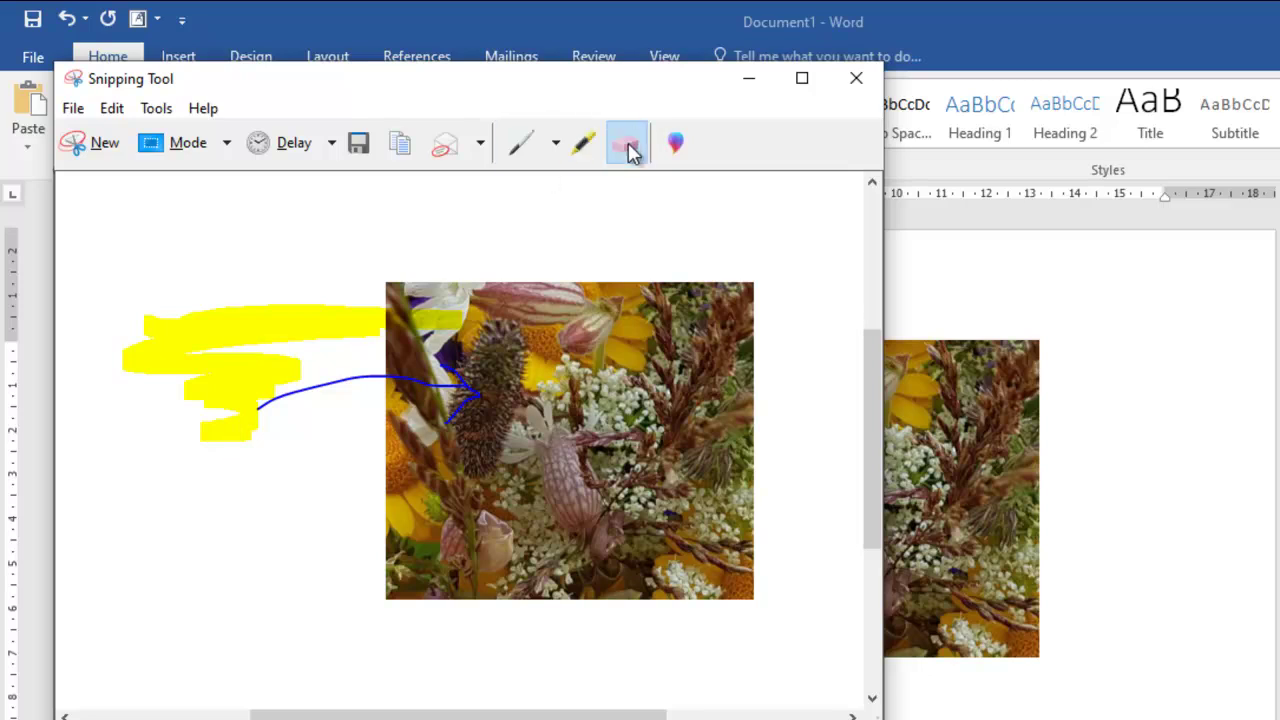
pyautogui.click(385, 376)
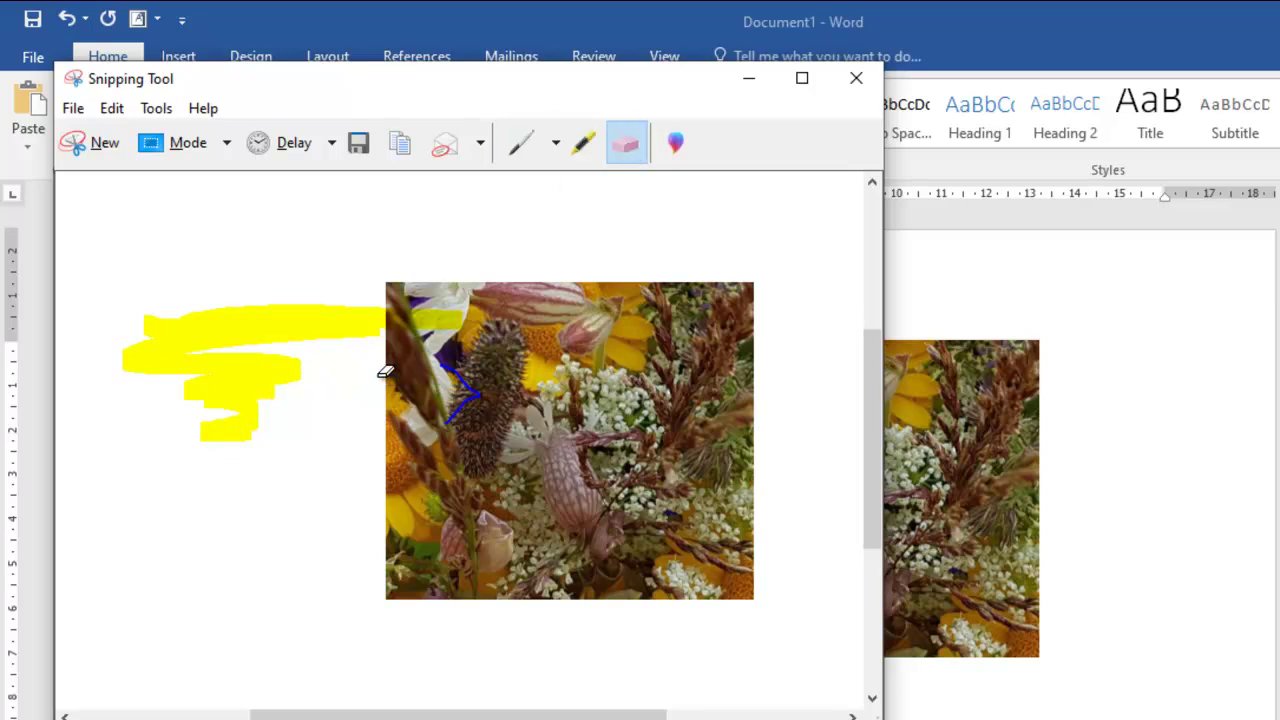
pyautogui.click(367, 320)
pyautogui.rightClick(458, 376)
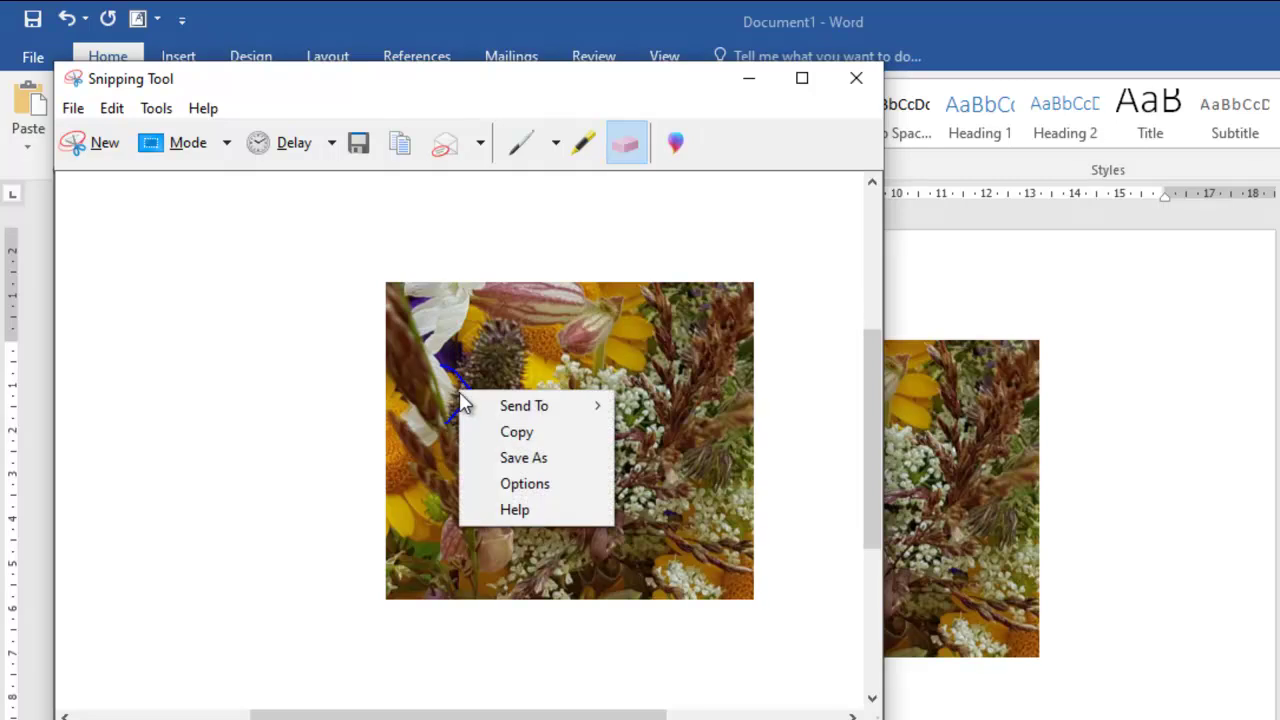
pyautogui.click(460, 372)
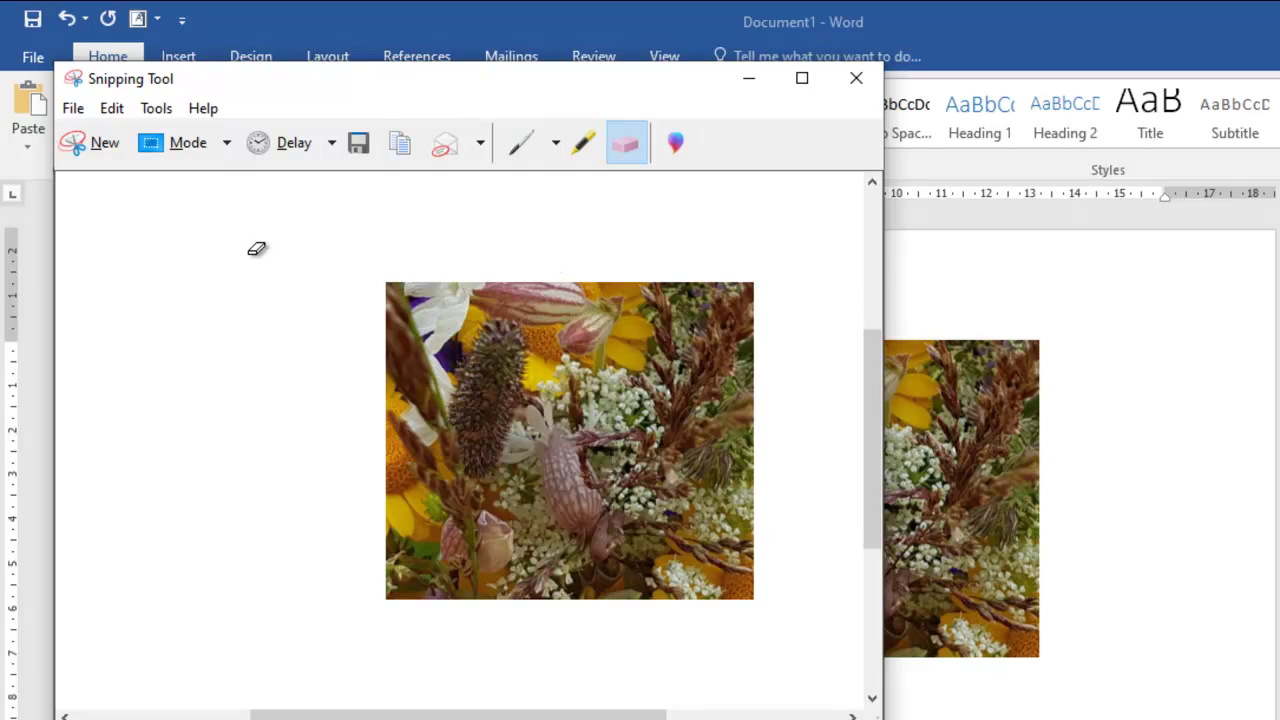
# Open the snip in Paint 3D for editing and return to Snipping Tool
pyautogui.click(677, 146)
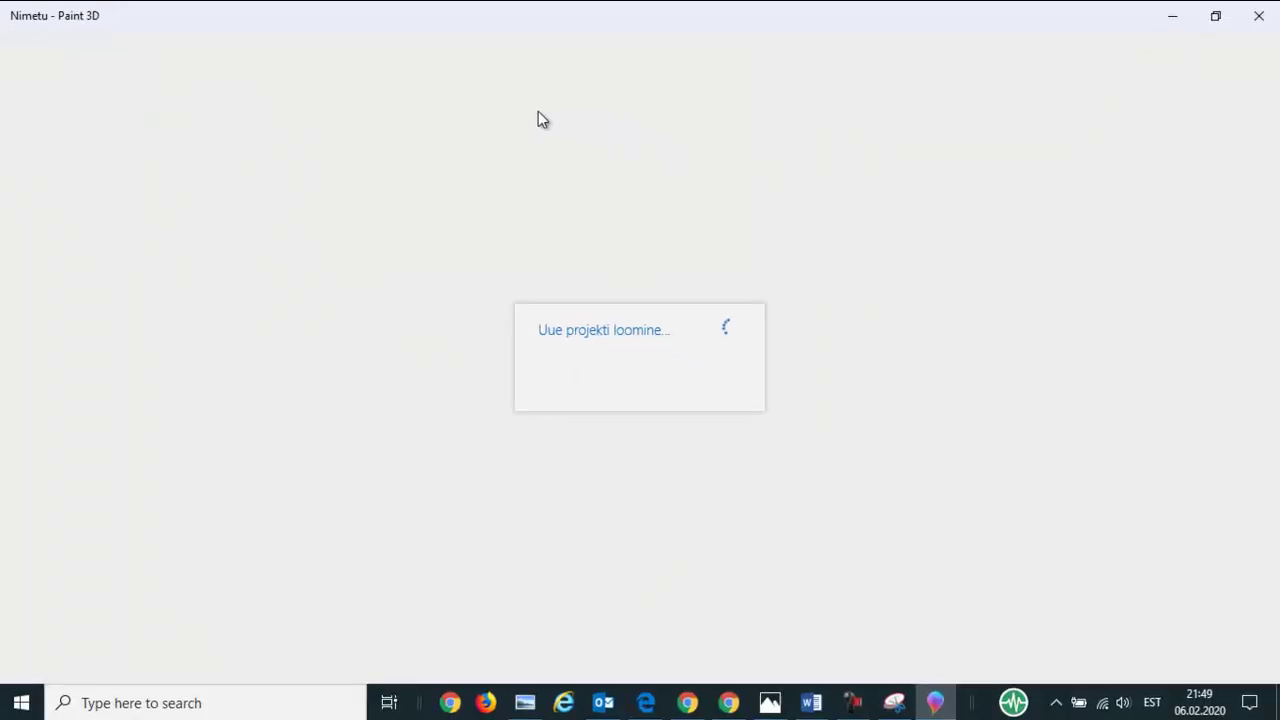
pyautogui.hotkey('ctrl', 'v')
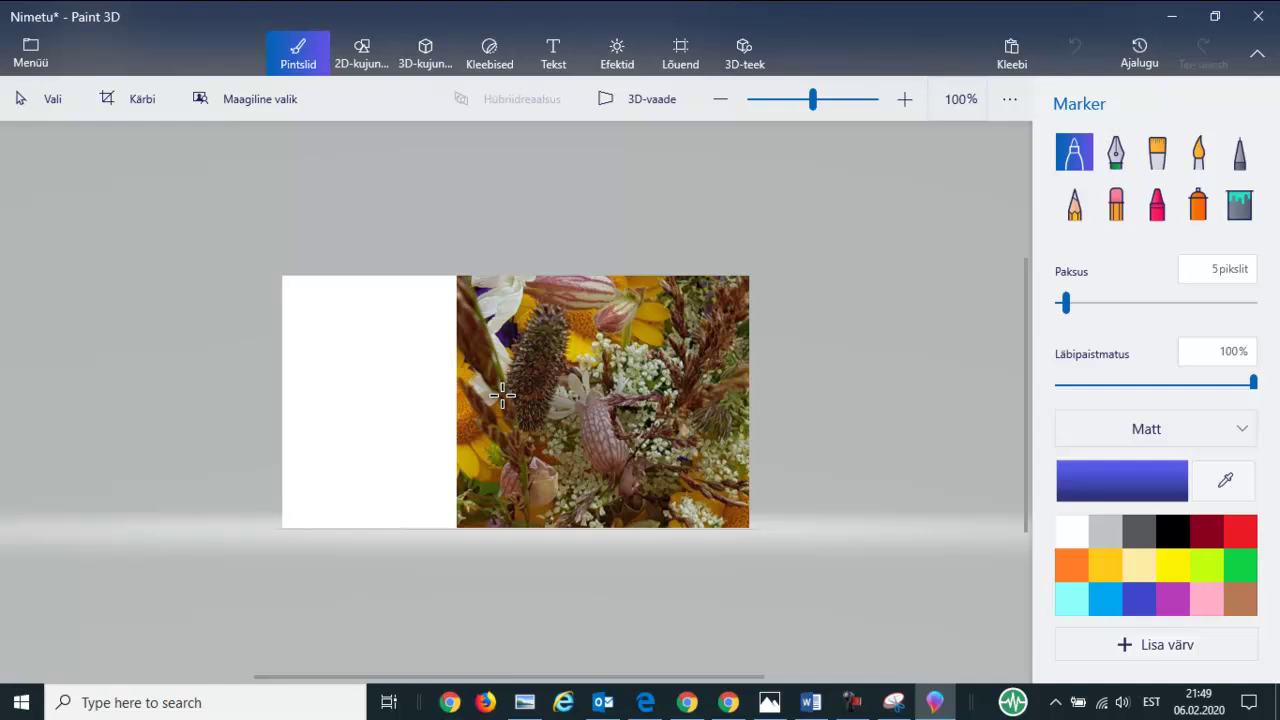
pyautogui.click(893, 701)
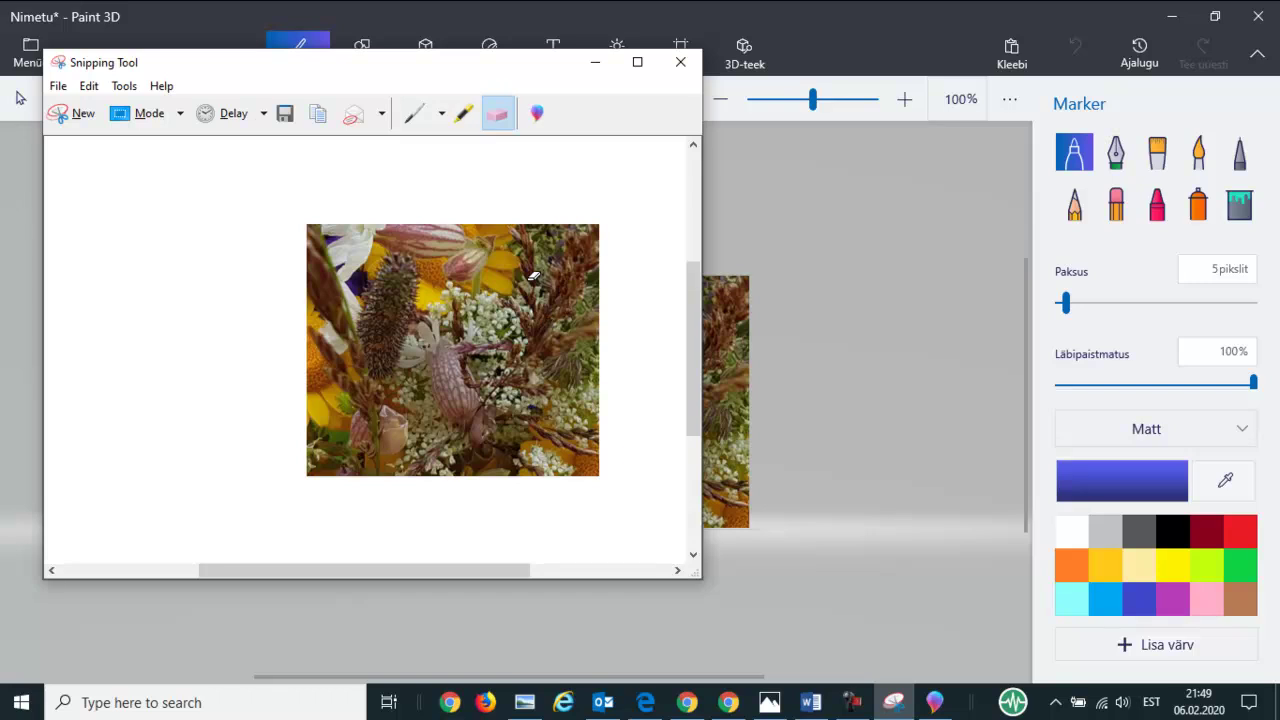